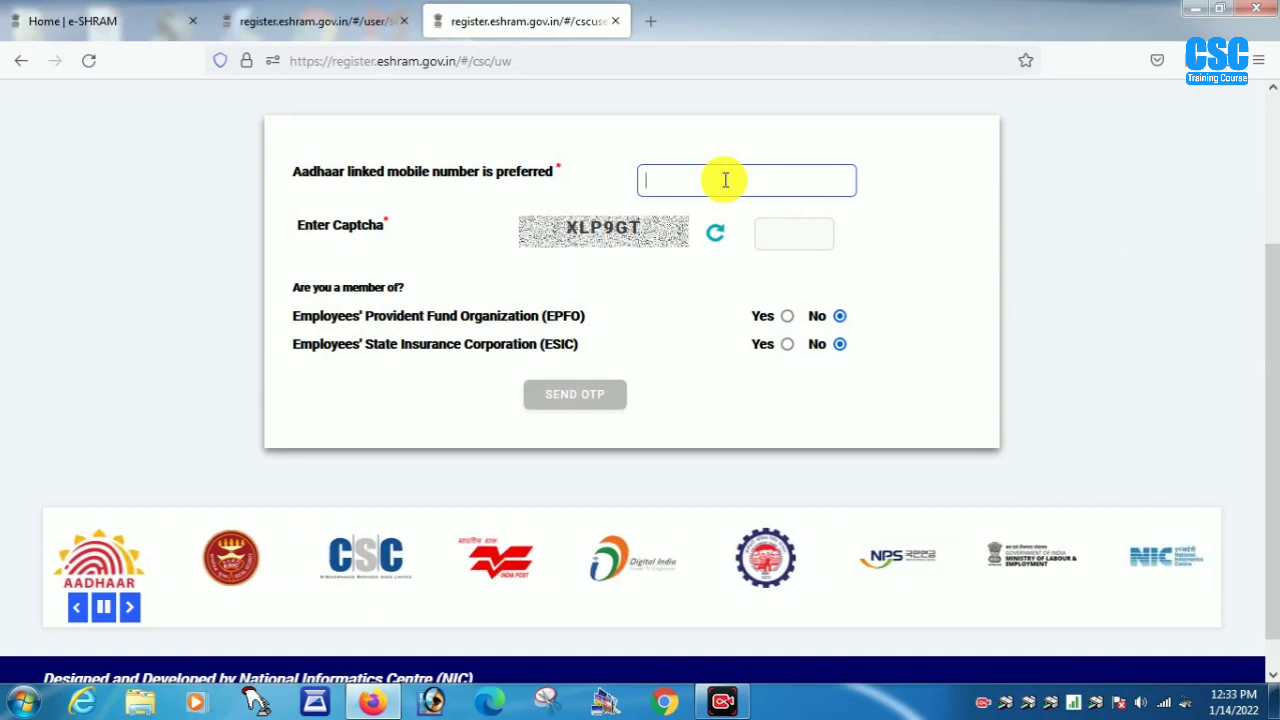
- Paste the worker's Aadhaar-linked mobile number, enter the captcha, and verify it with the received OTP
key("ctrl+v")
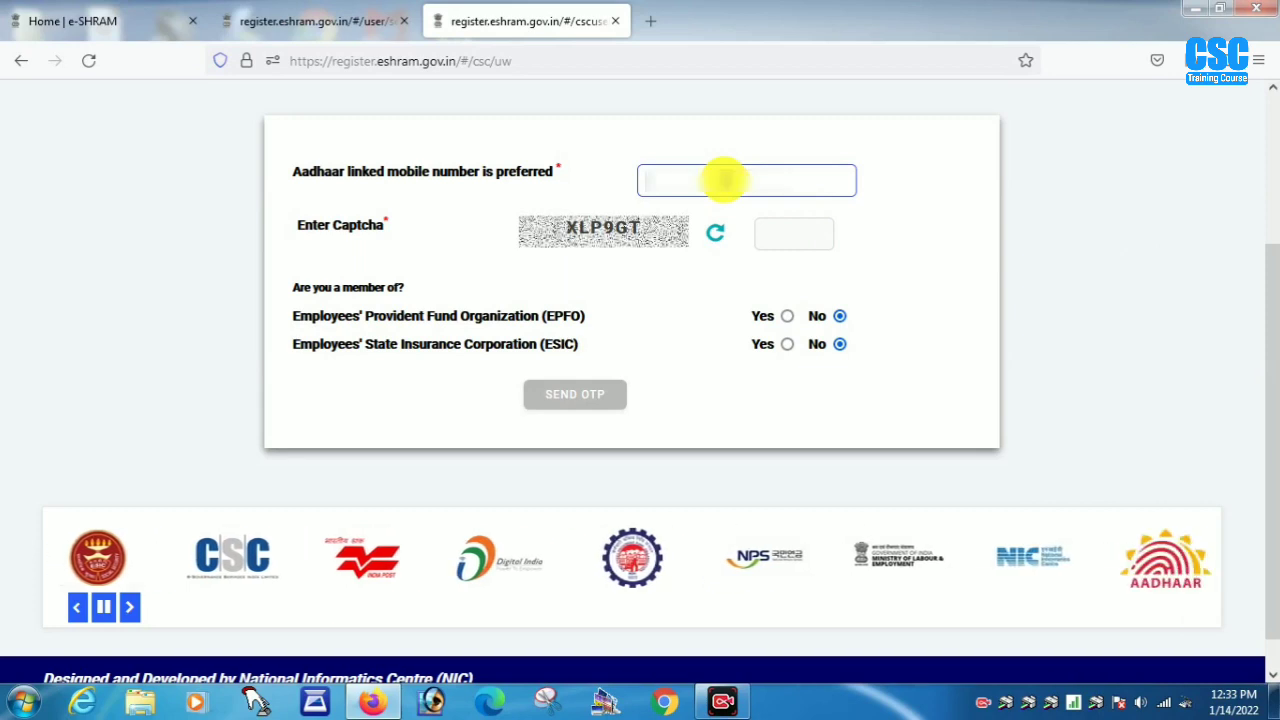
key("Tab")
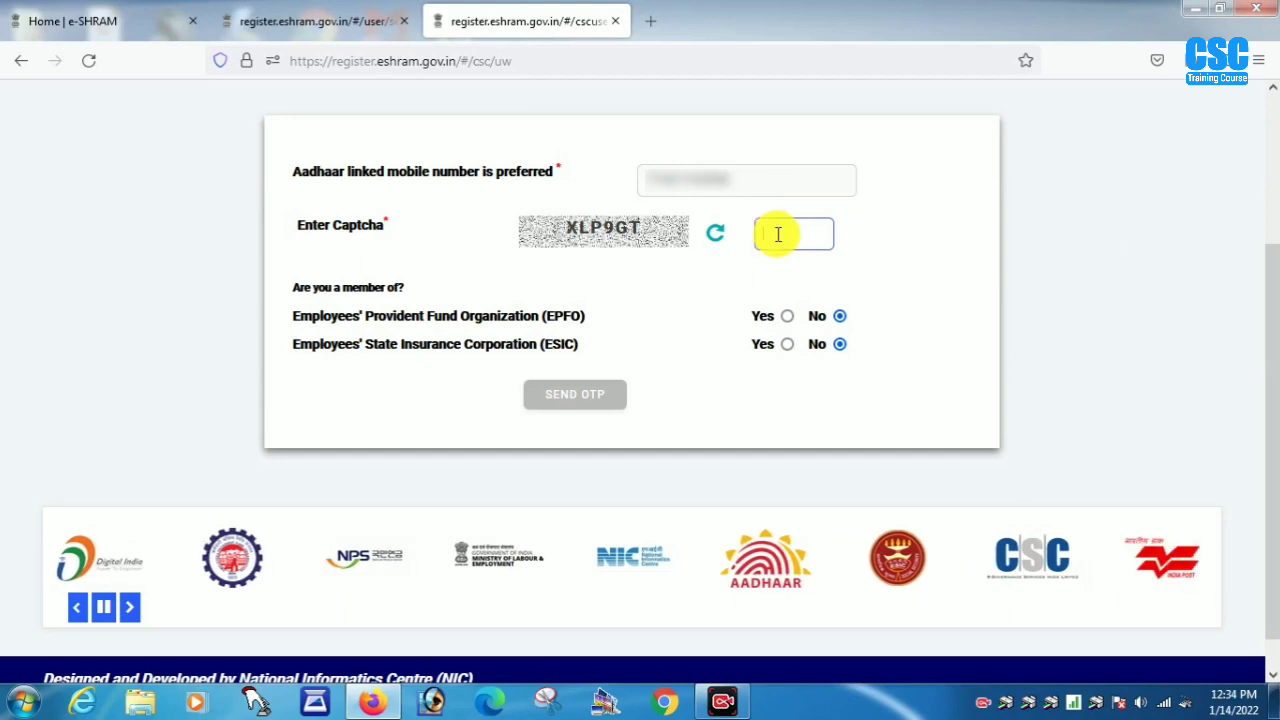
type("X")
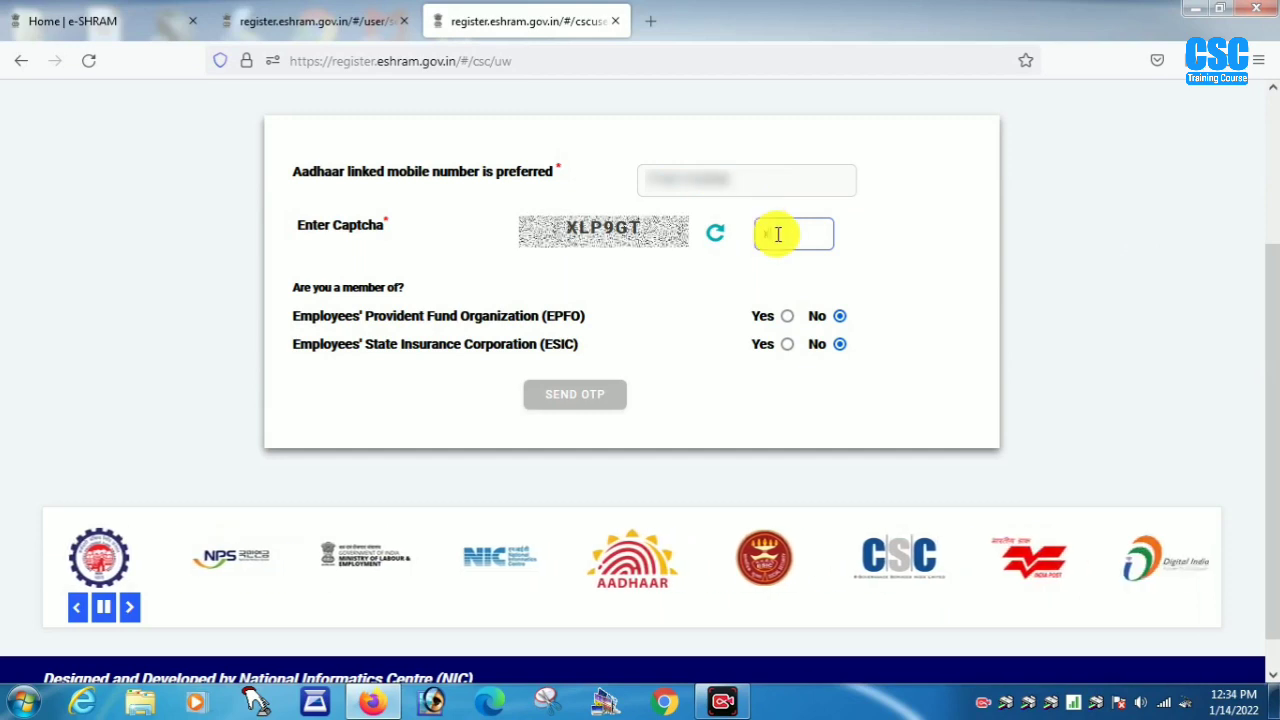
type("L")
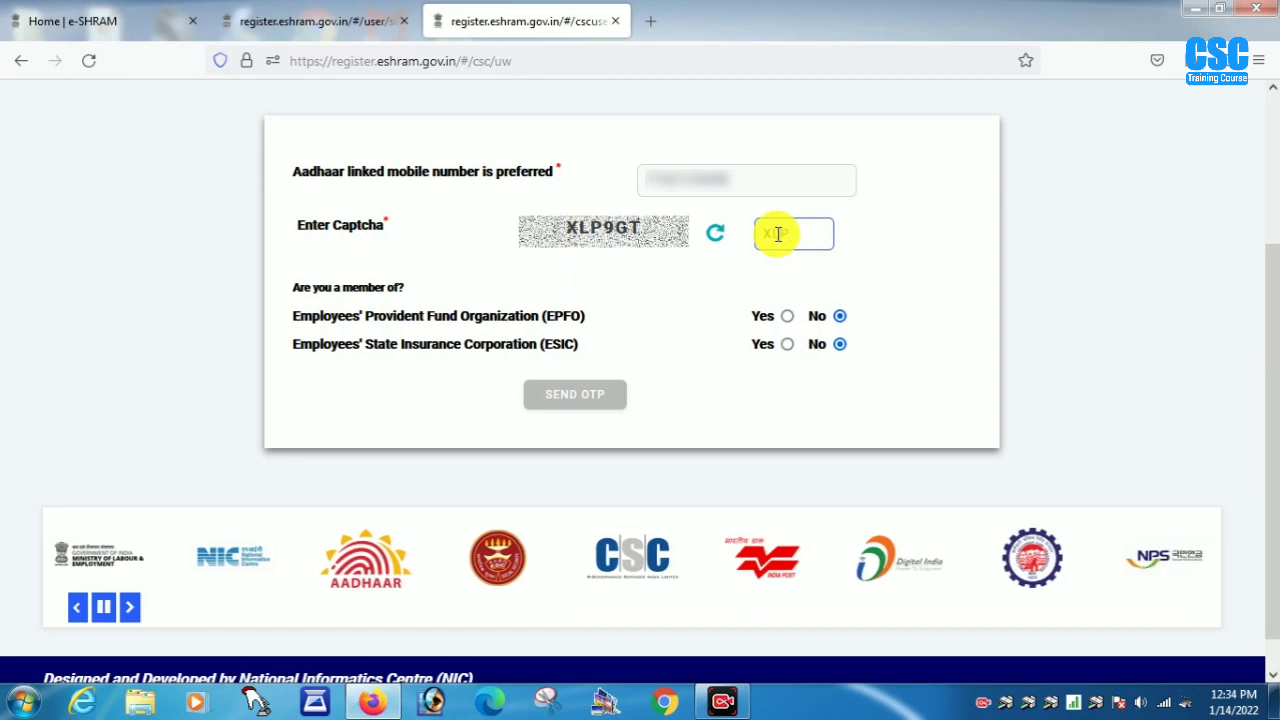
type("P9GT")
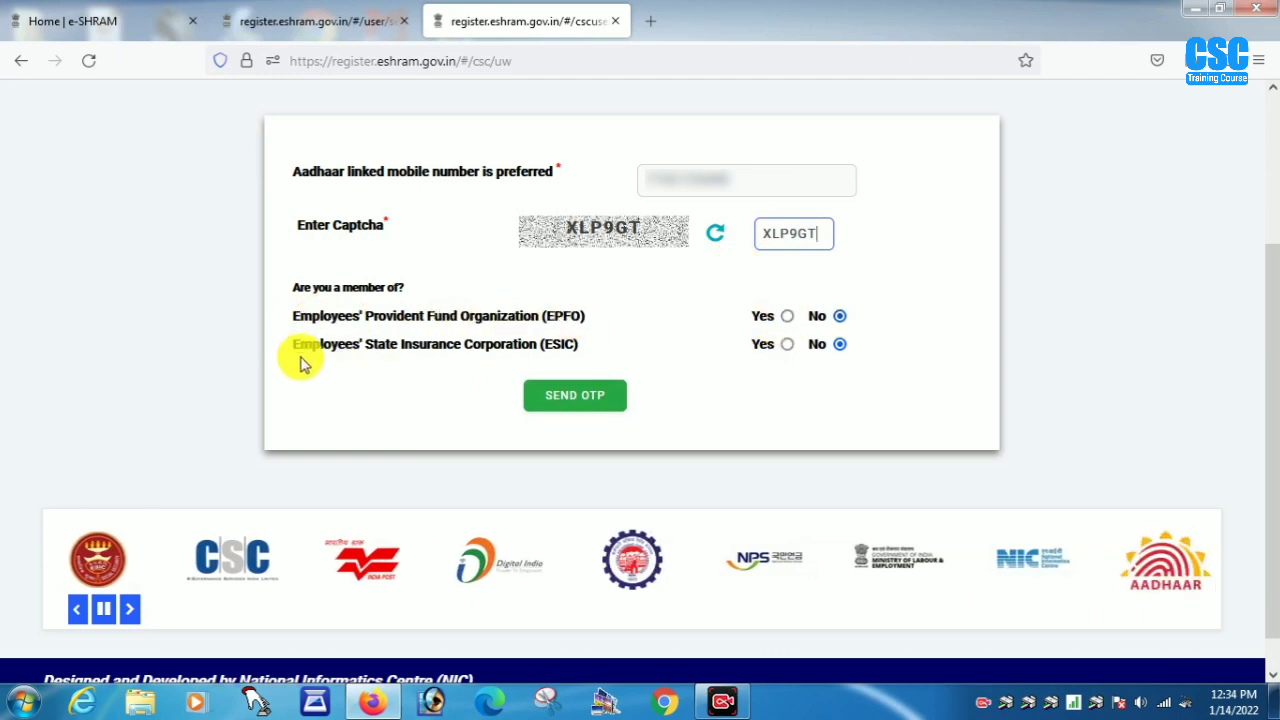
left_click(576, 402)
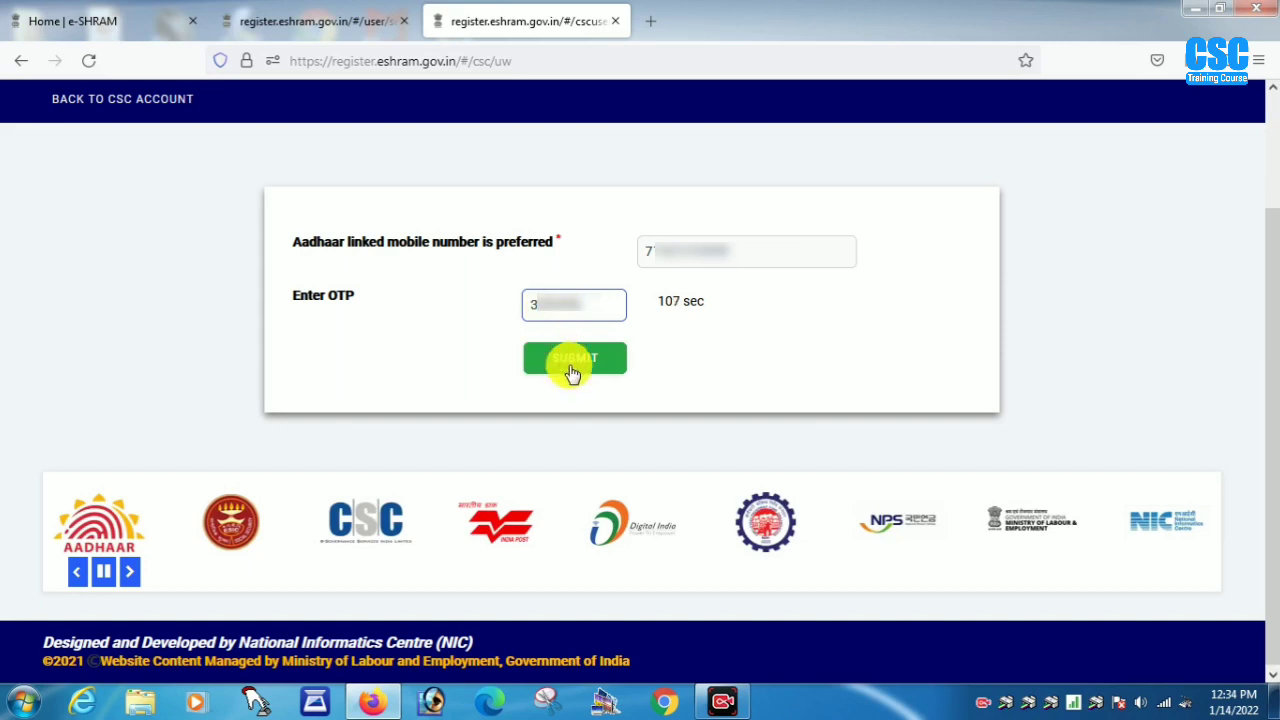
left_click(576, 368)
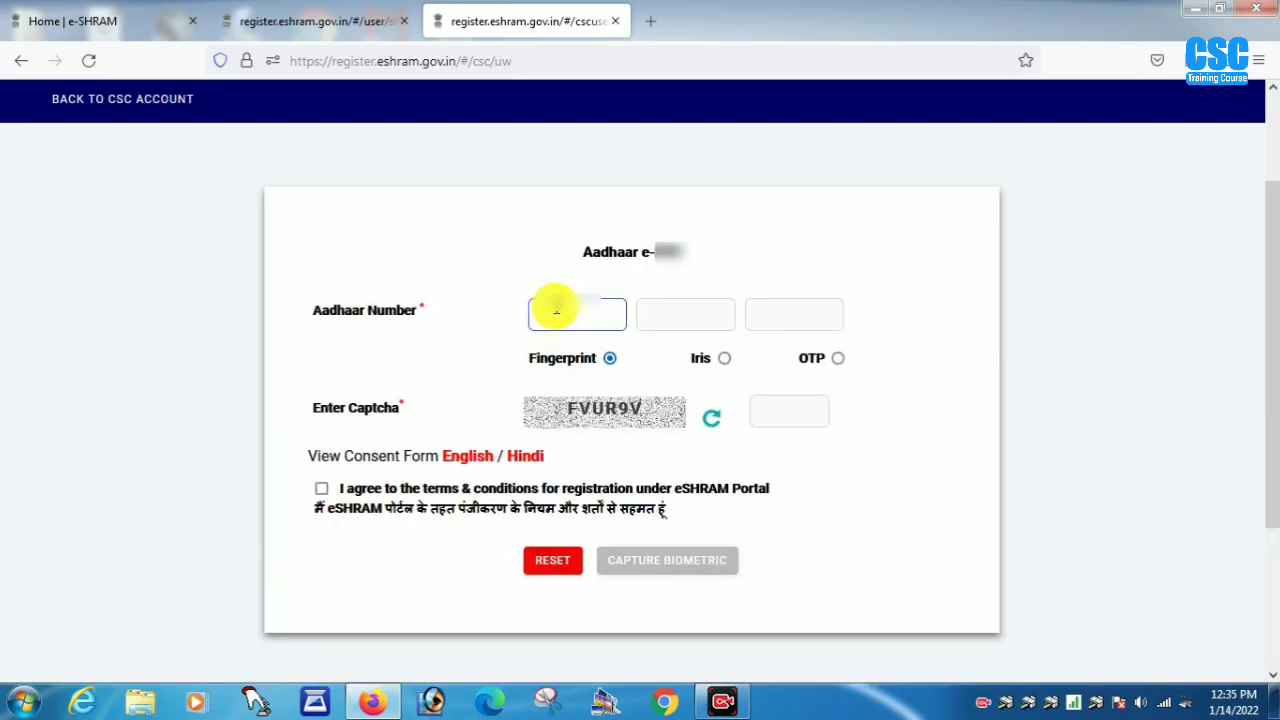
- Enter the worker's Aadhaar number and captcha, accept the terms, and capture the fingerprint
key("Tab")
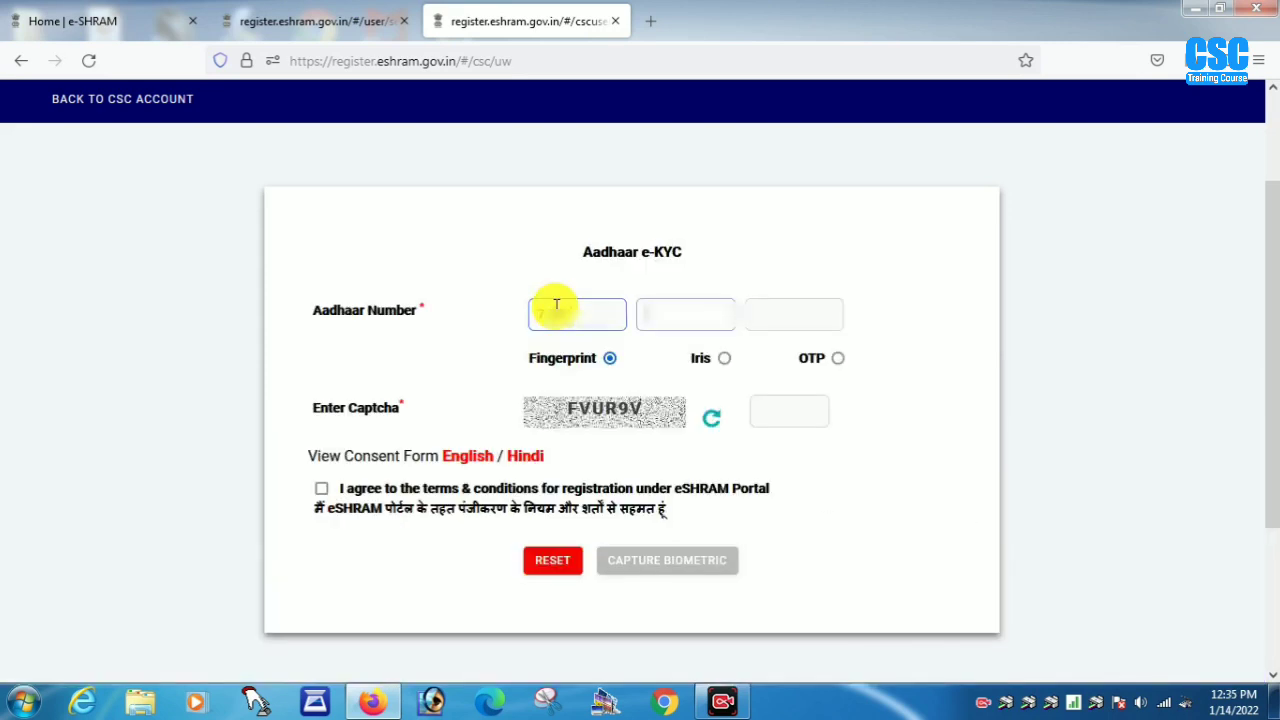
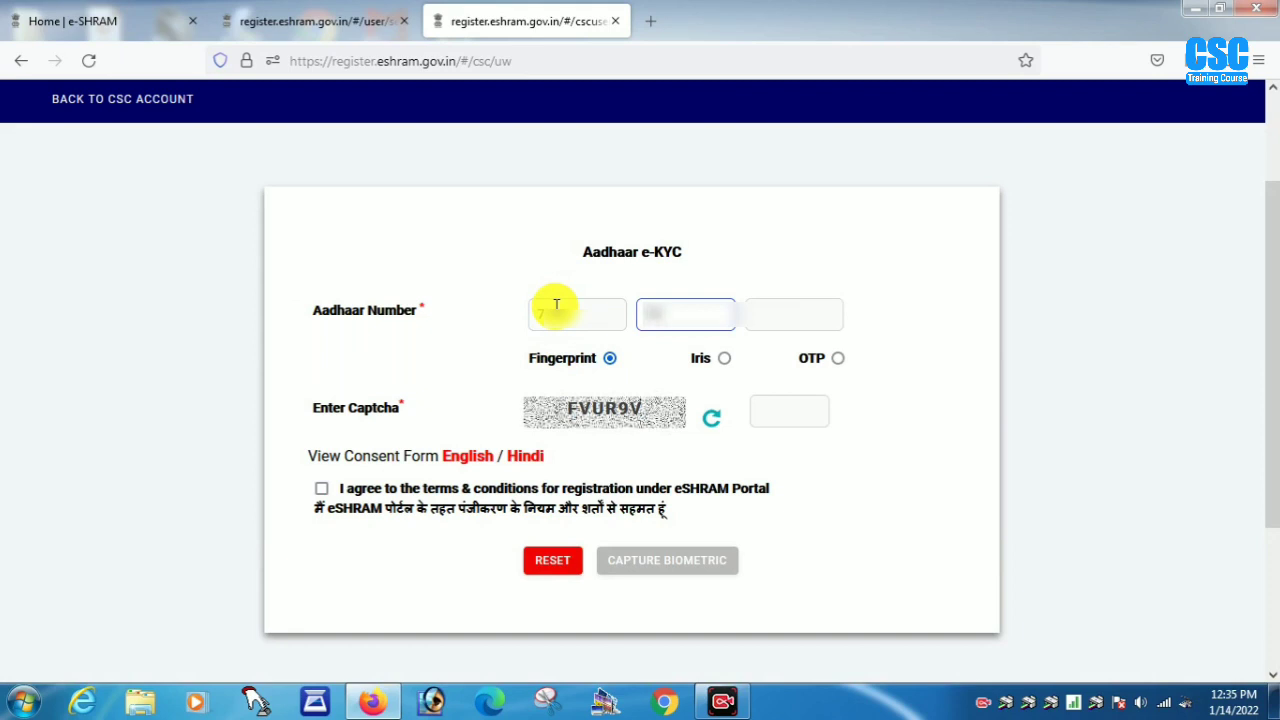
key("Tab")
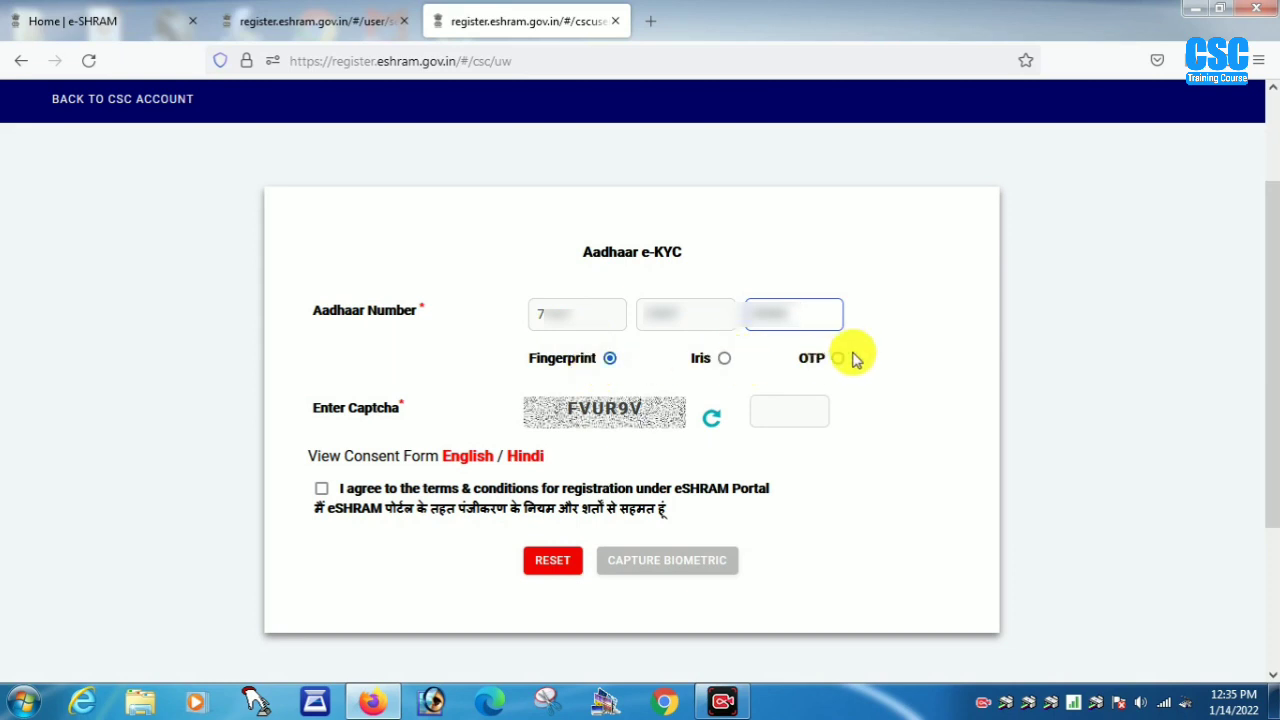
left_click(774, 408)
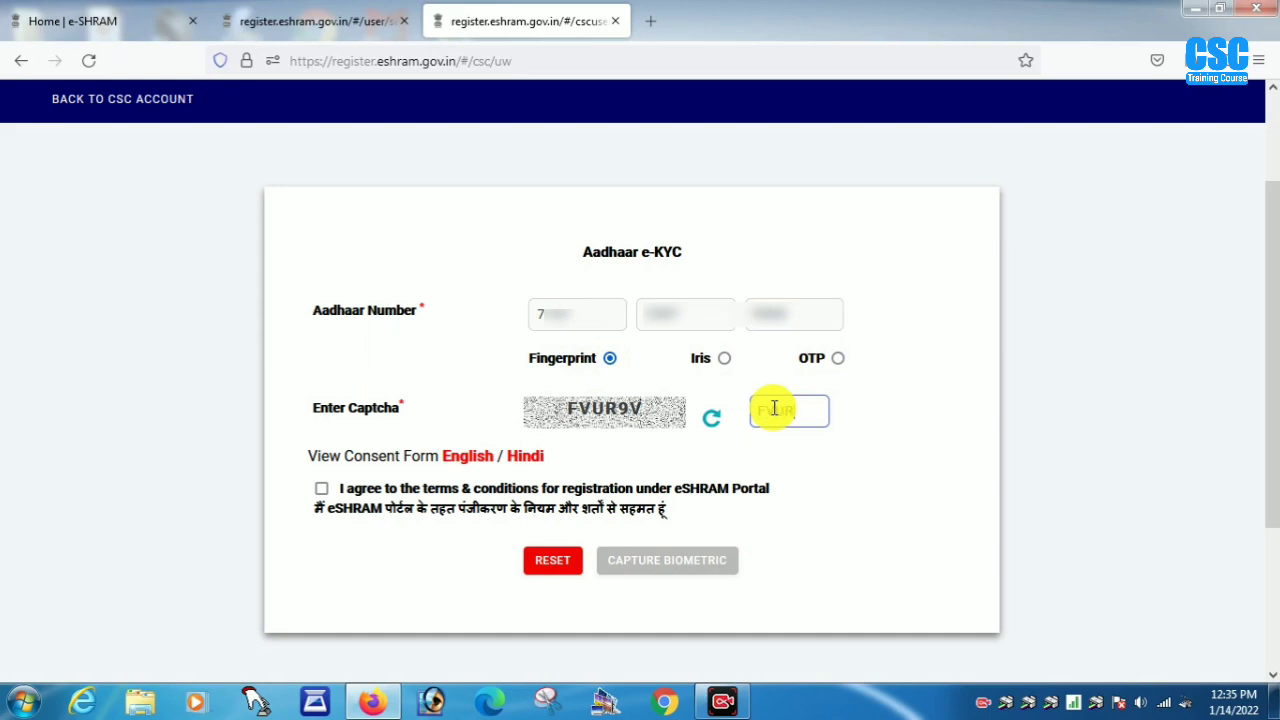
type("FVUR9V")
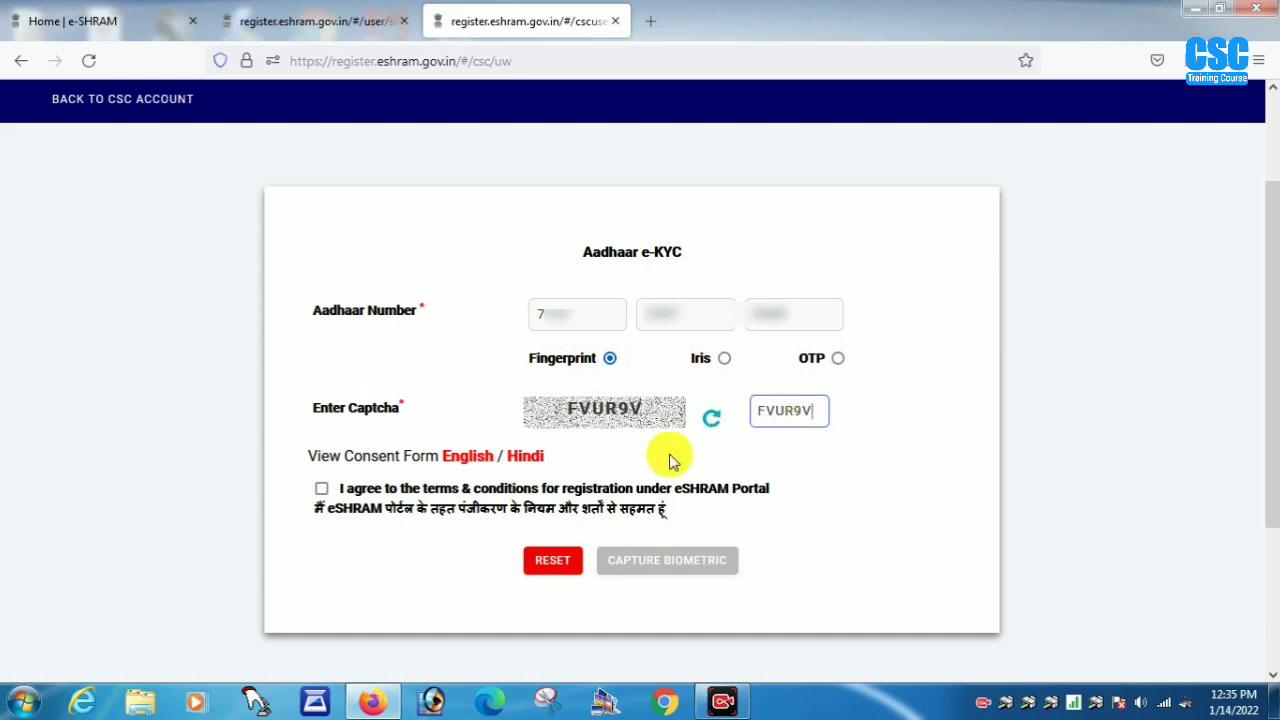
left_click(321, 488)
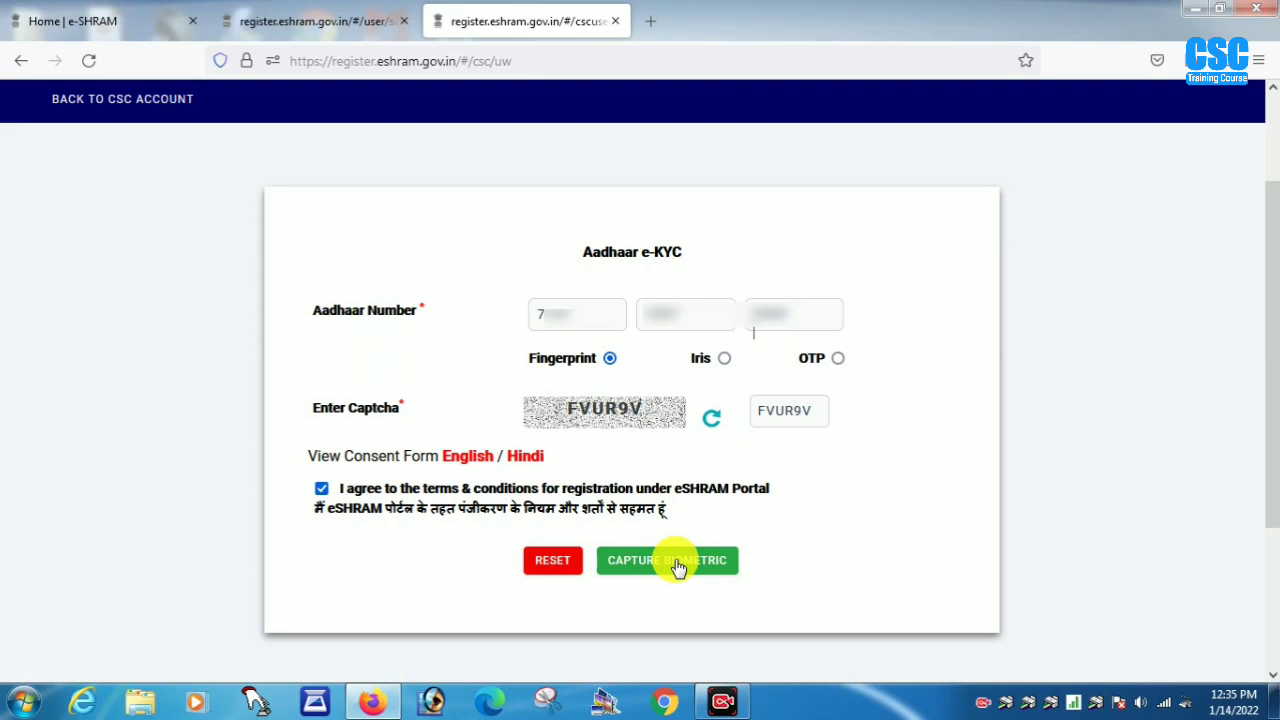
left_click(677, 562)
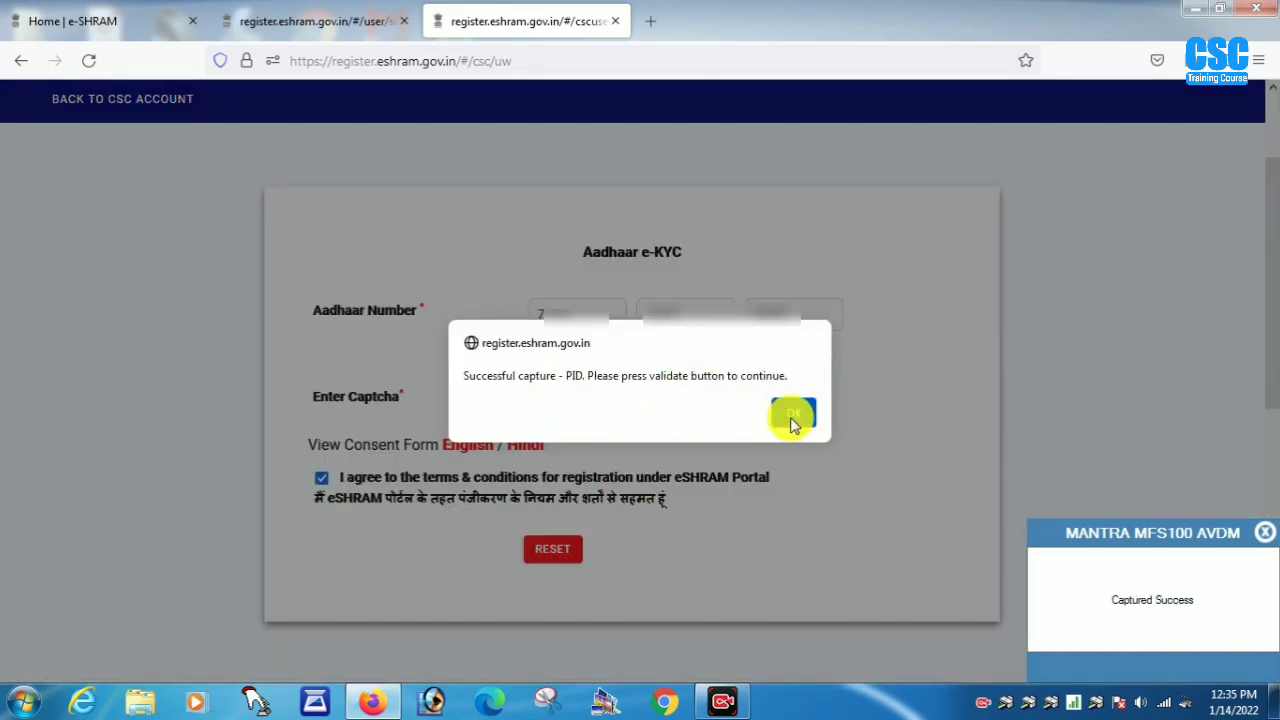
- Validate the Aadhaar e-KYC, confirm the fetched details are correct, and continue to Personal Information
left_click(793, 414)
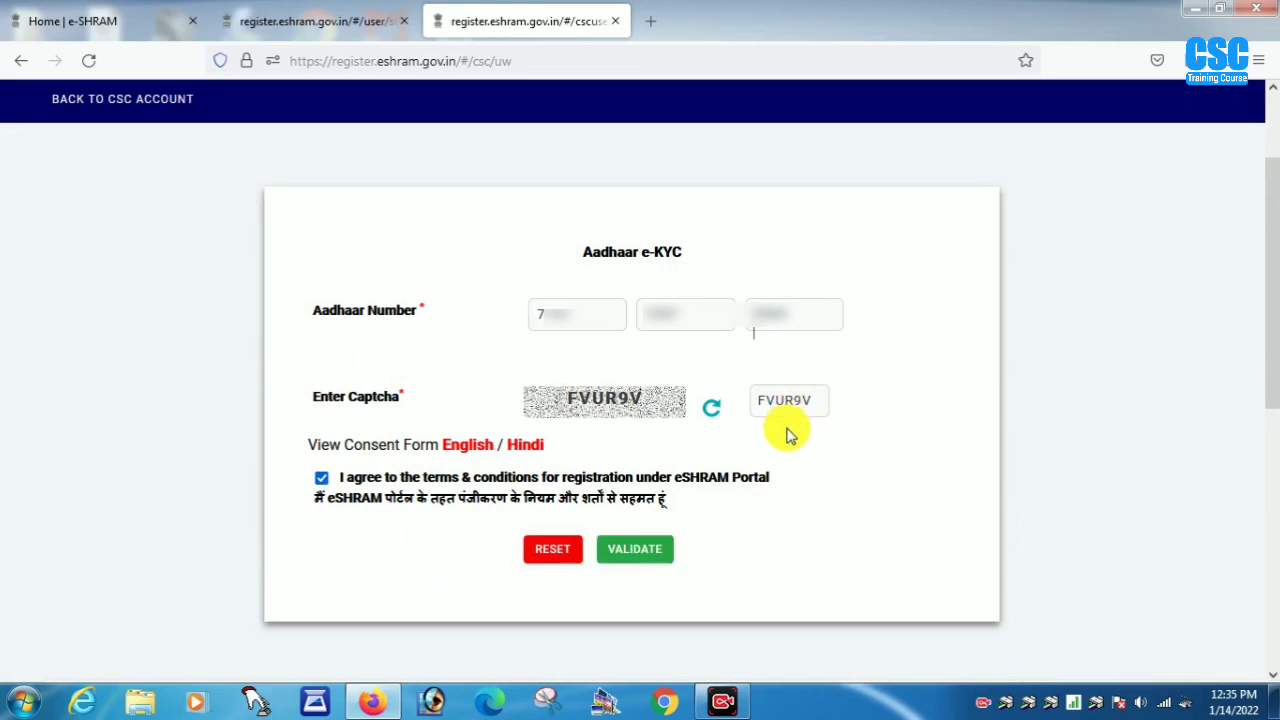
left_click(648, 551)
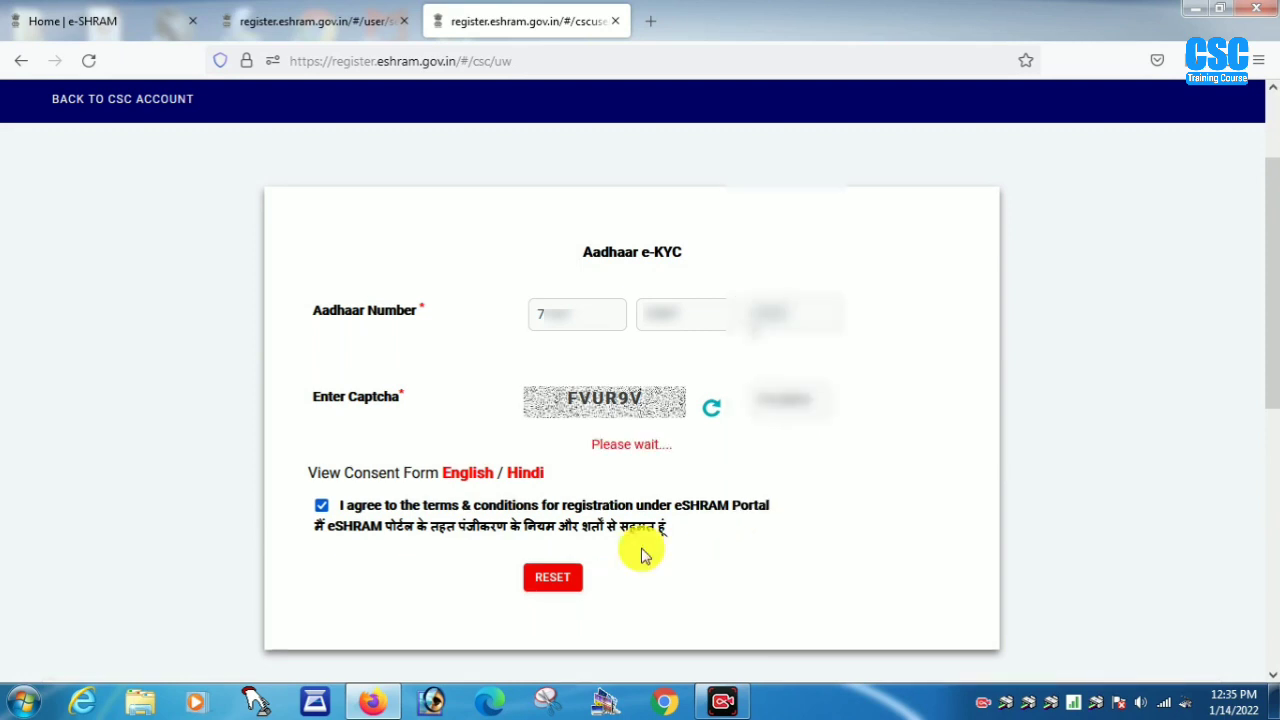
key("ctrl+minus")
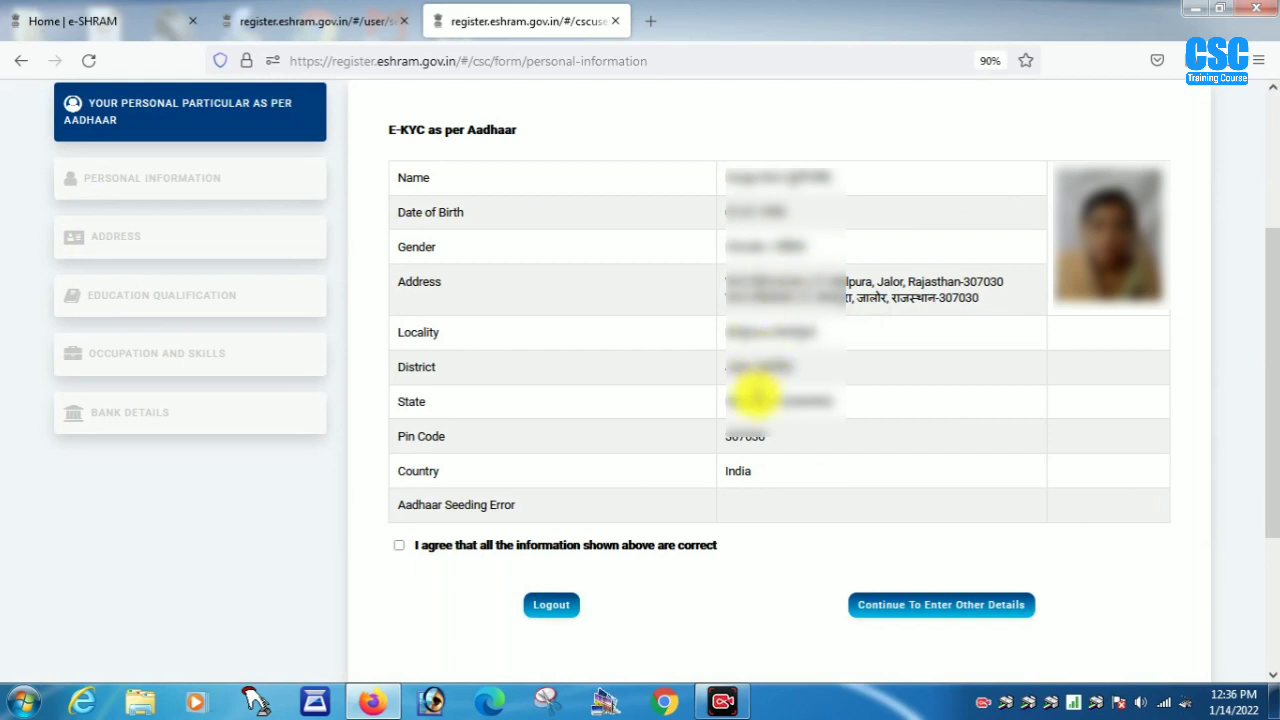
left_click(399, 546)
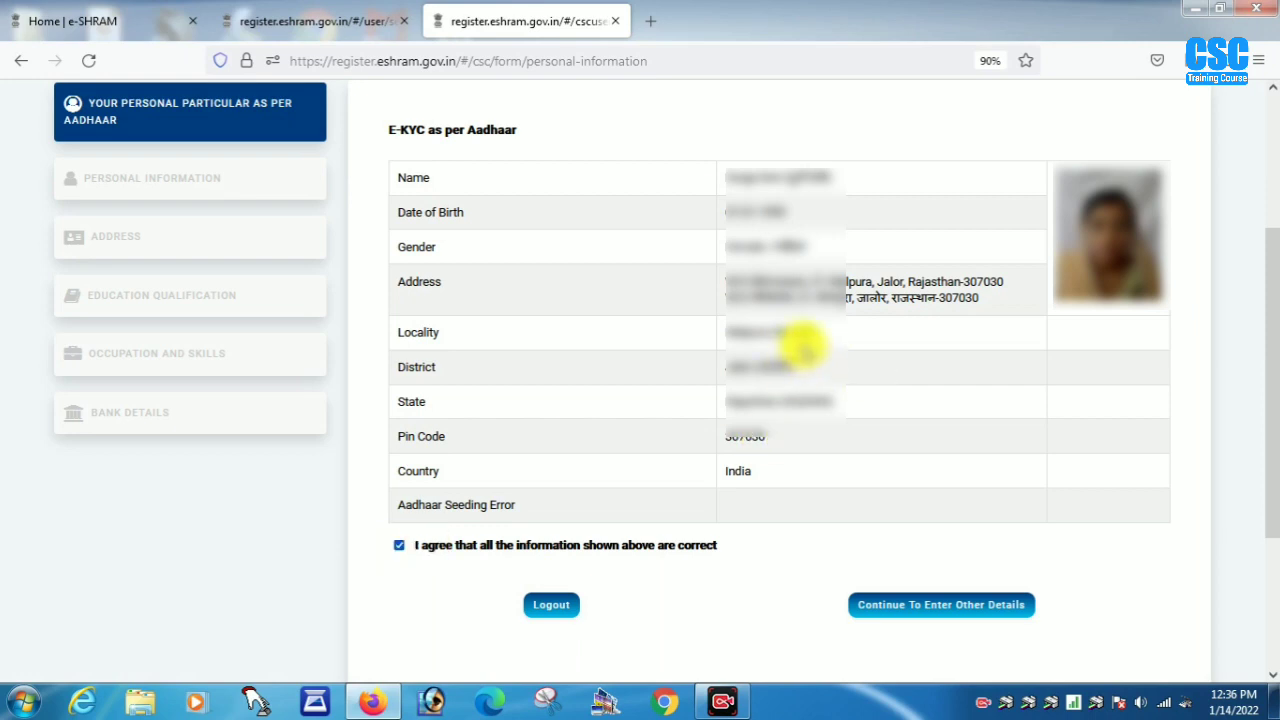
left_click(944, 612)
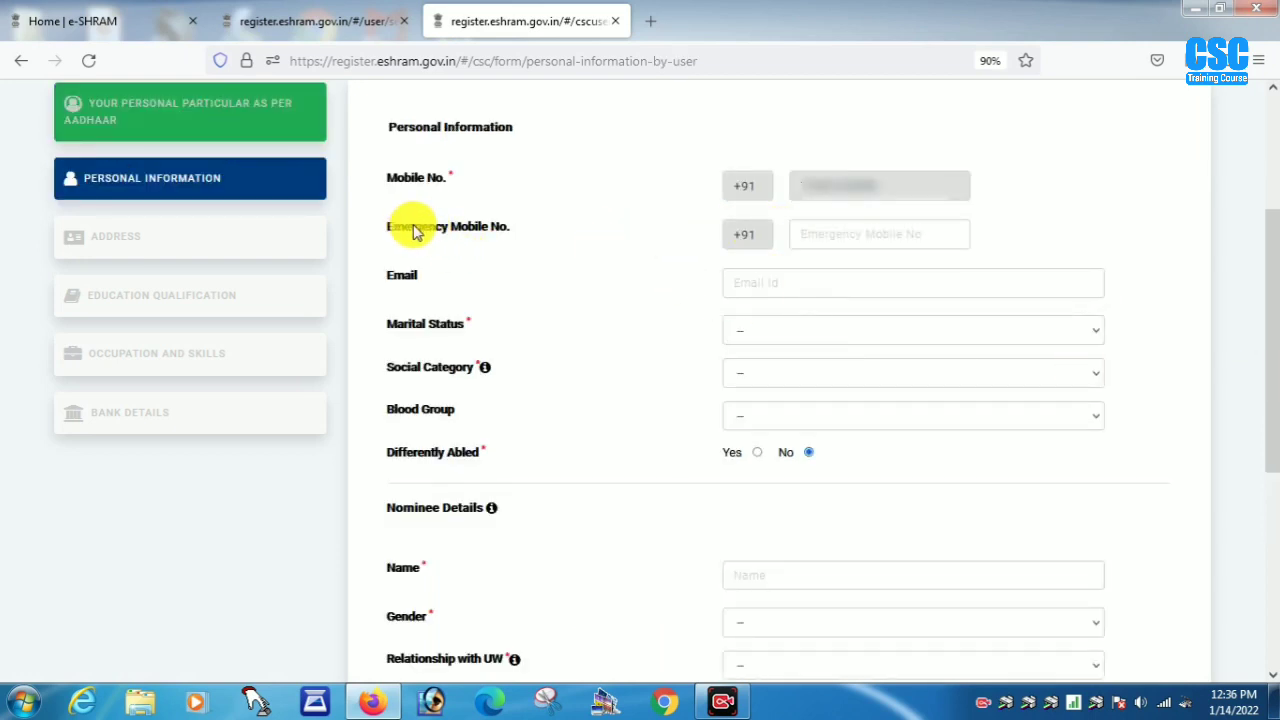
- Set marital status to Married and enter the husband's name
left_click(816, 233)
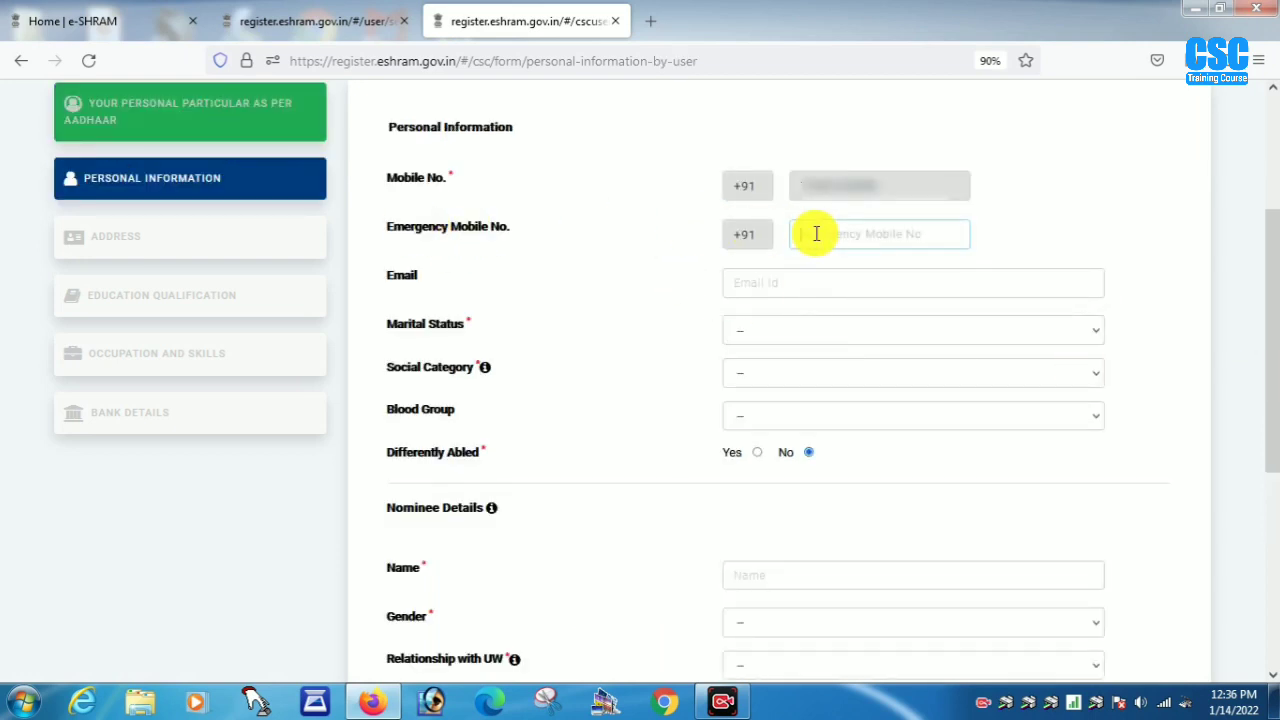
left_click(742, 280)
left_click(765, 332)
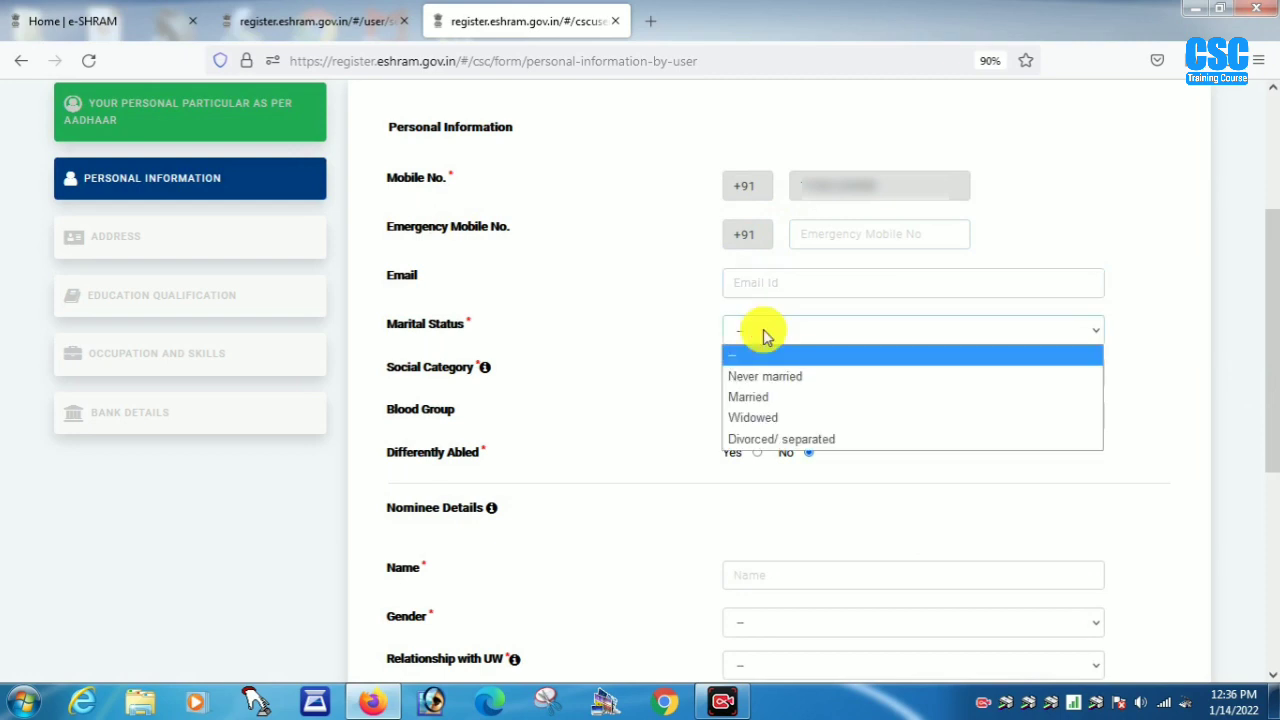
left_click(758, 397)
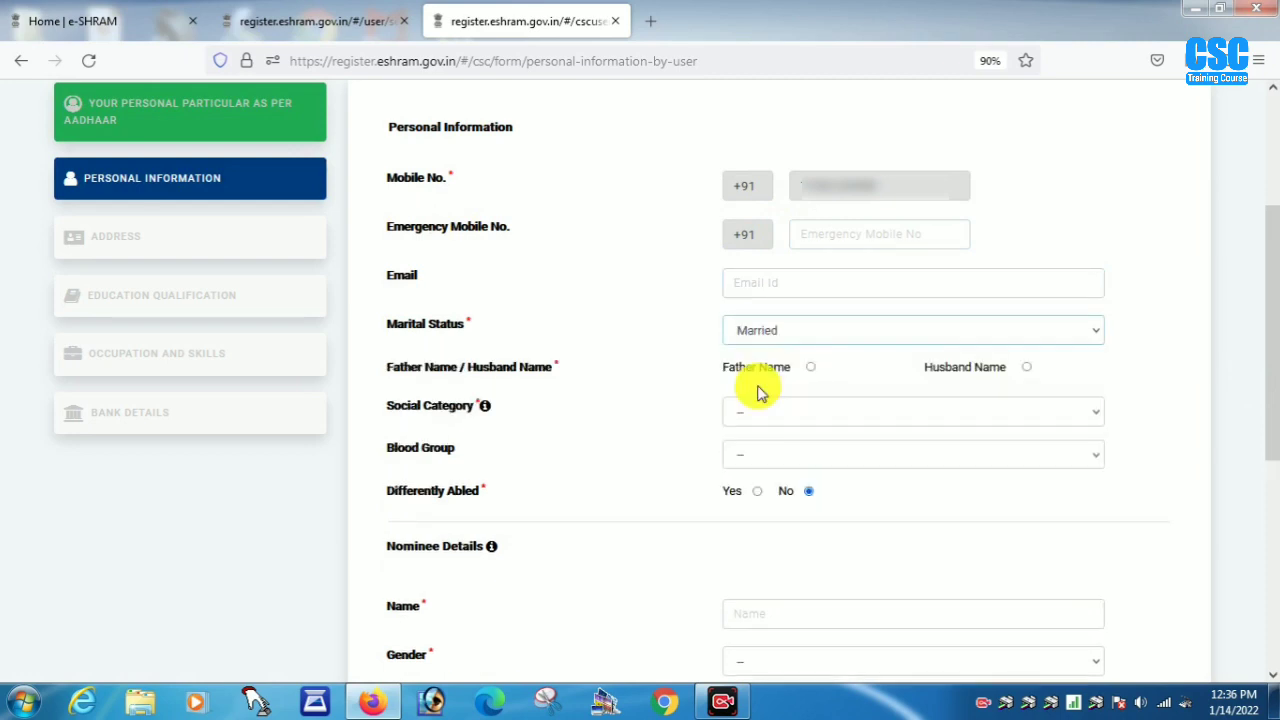
left_click(1027, 368)
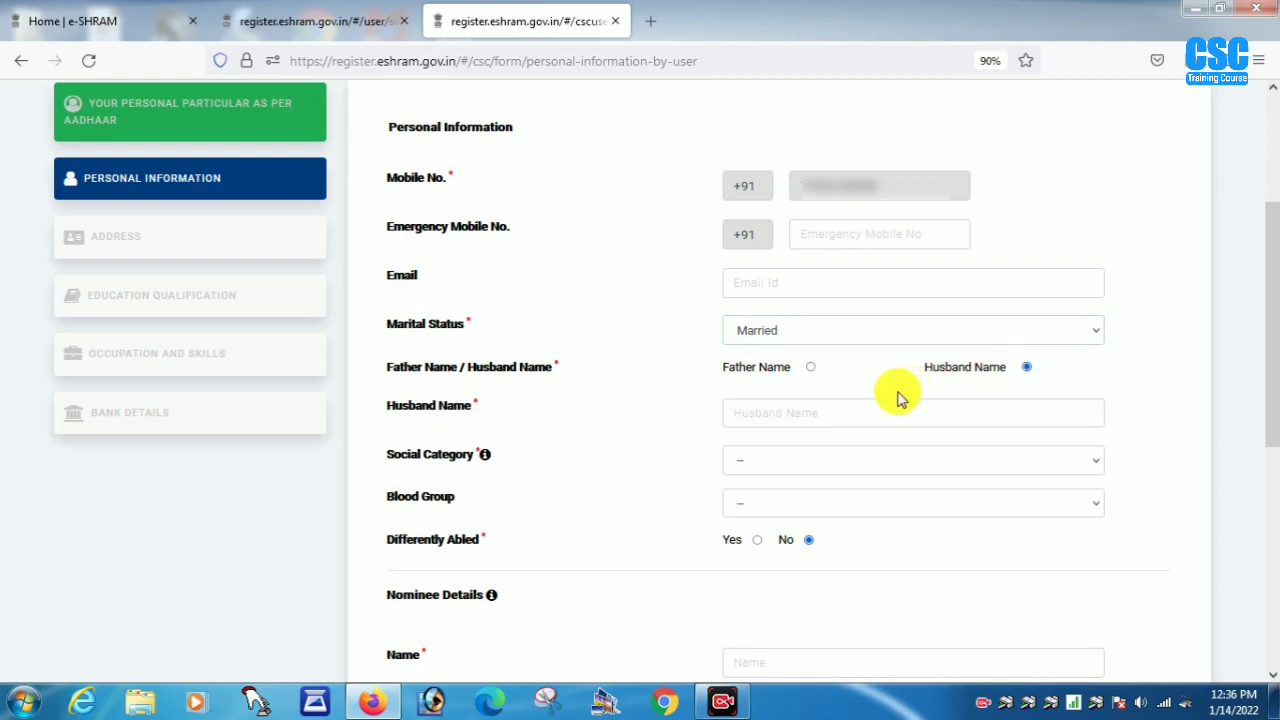
left_click(786, 411)
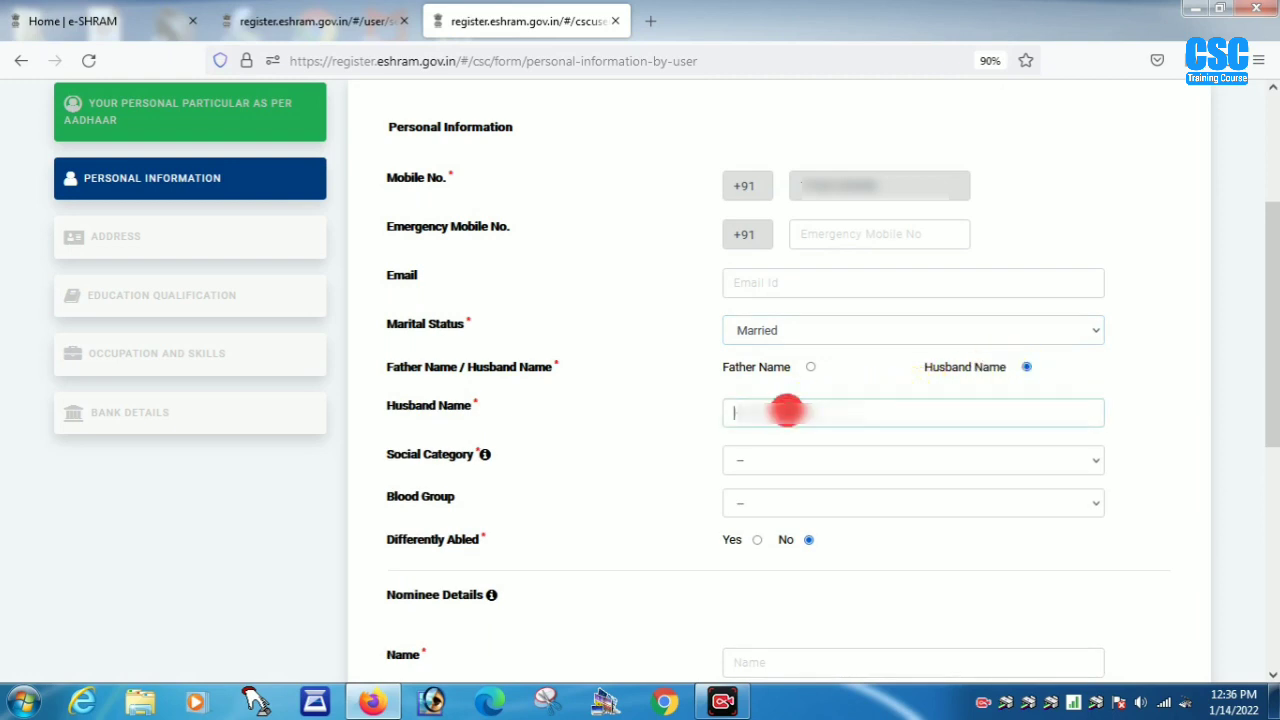
type("Bhola")
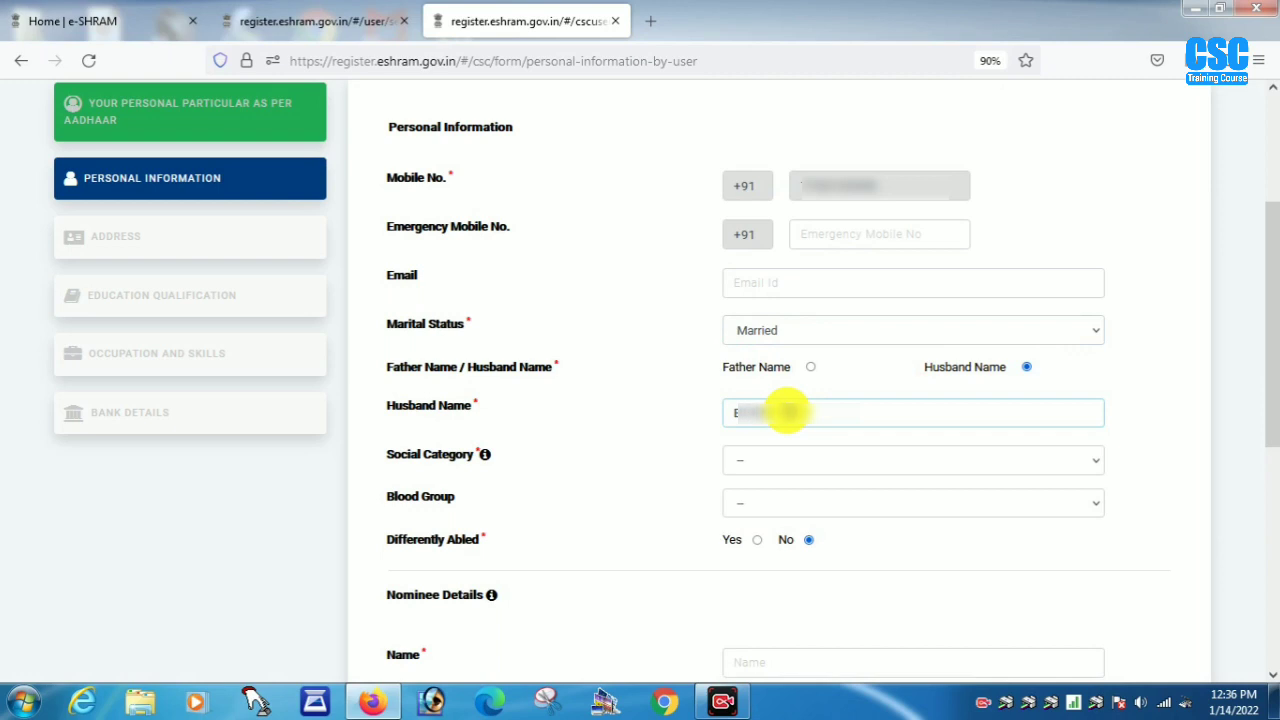
- Set social category to ST, leave blood group empty, and keep Differently Abled as No
left_click(789, 460)
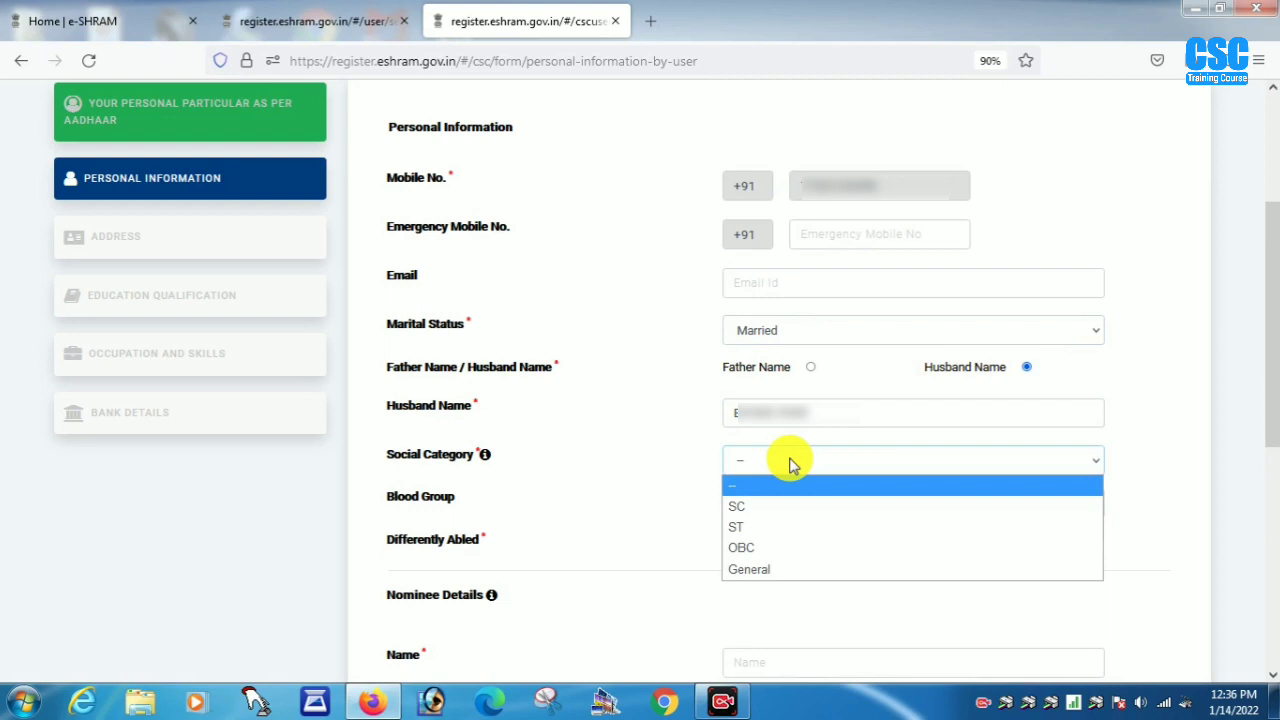
left_click(745, 526)
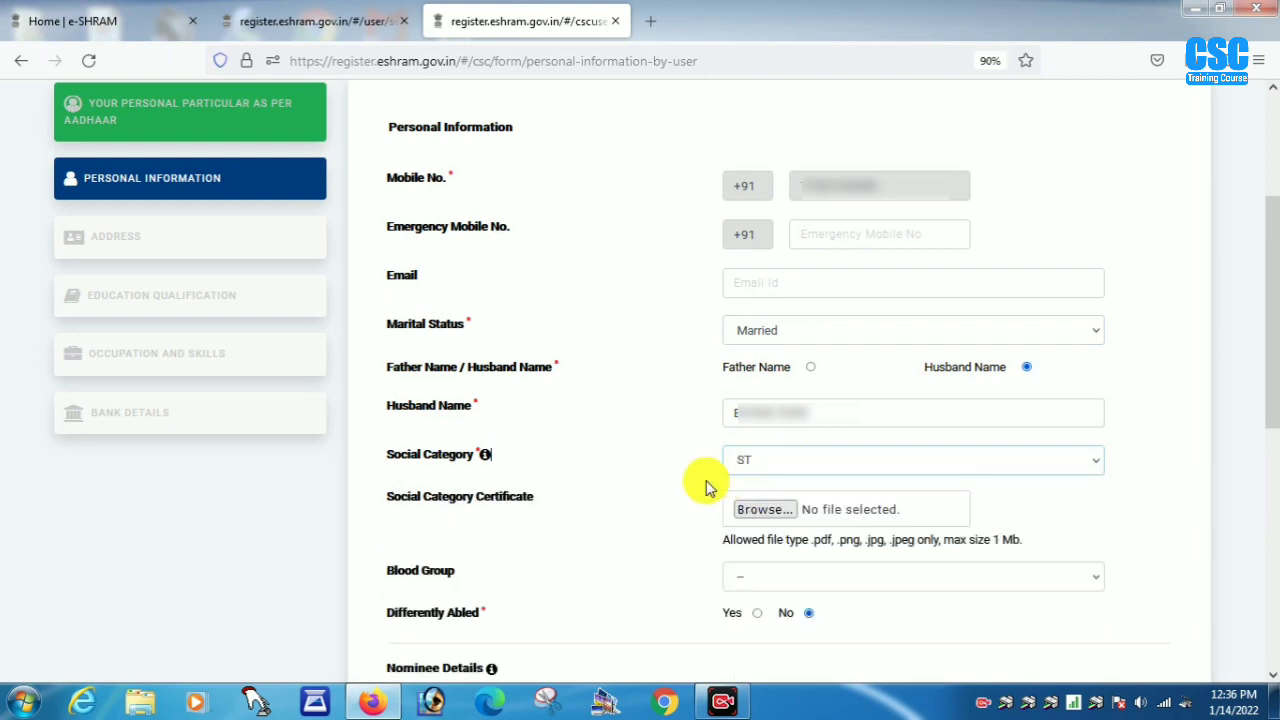
left_click(760, 512)
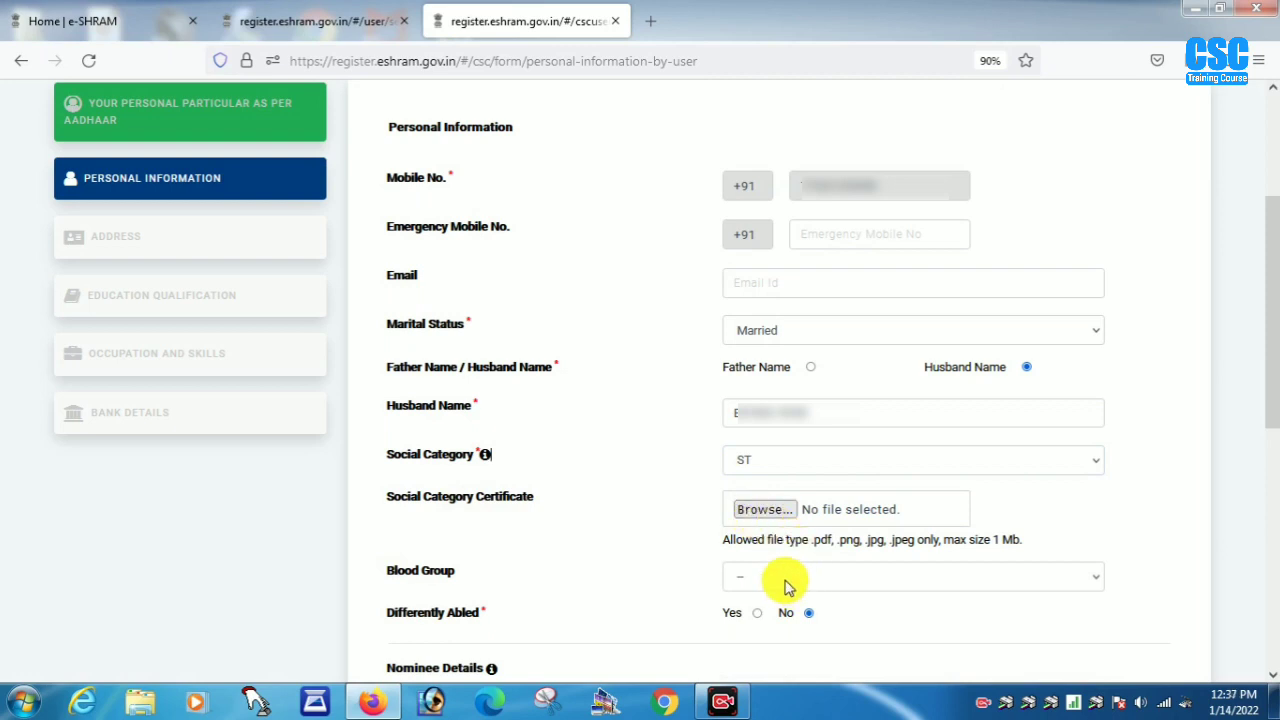
left_click(785, 586)
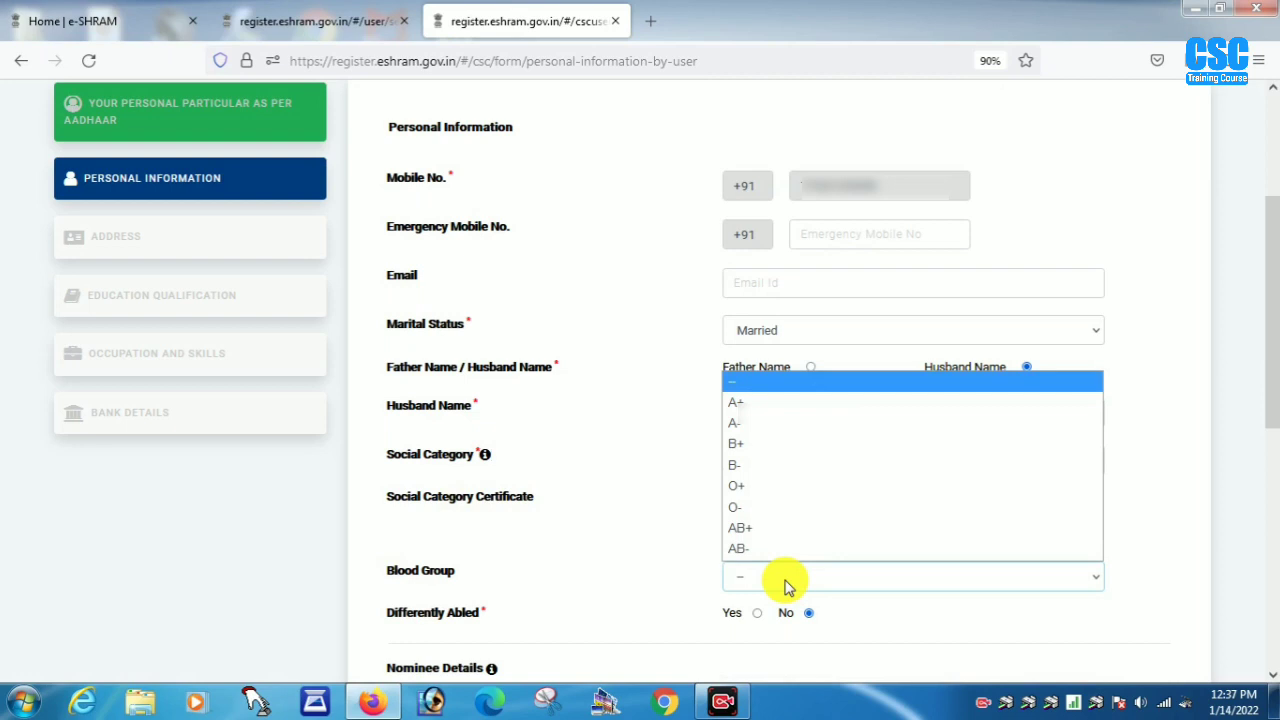
left_click(506, 577)
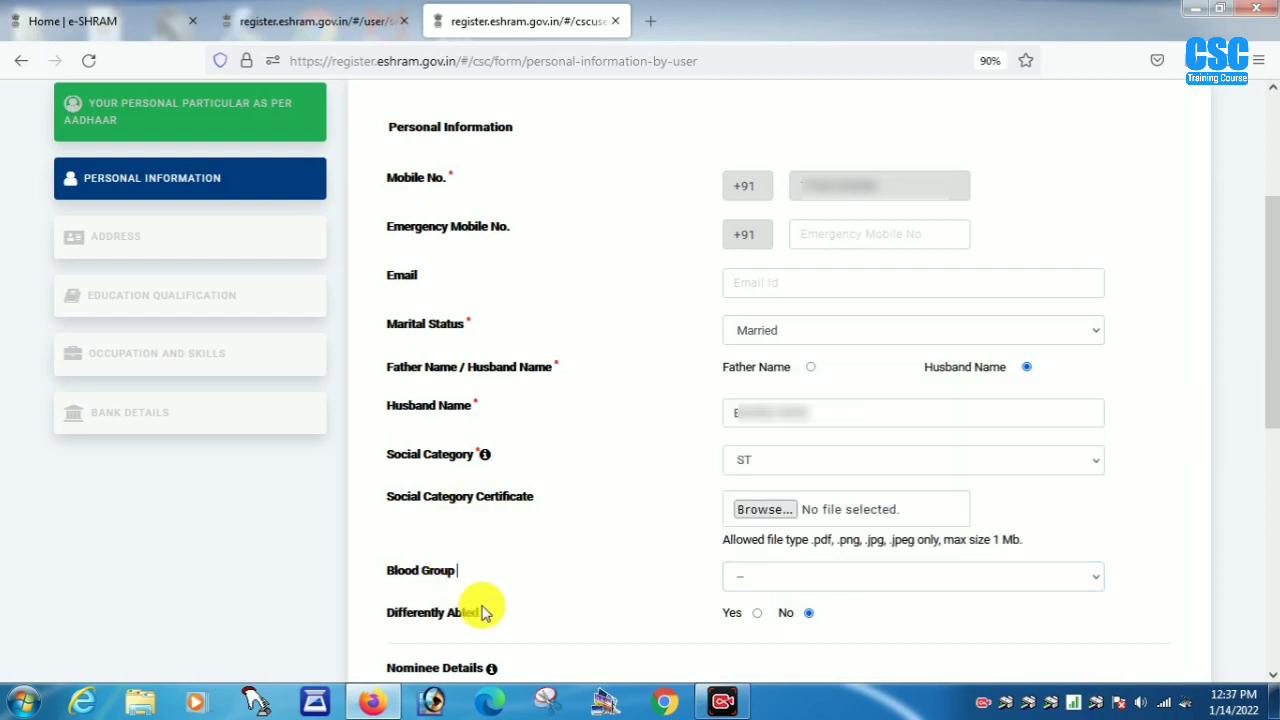
left_click(757, 613)
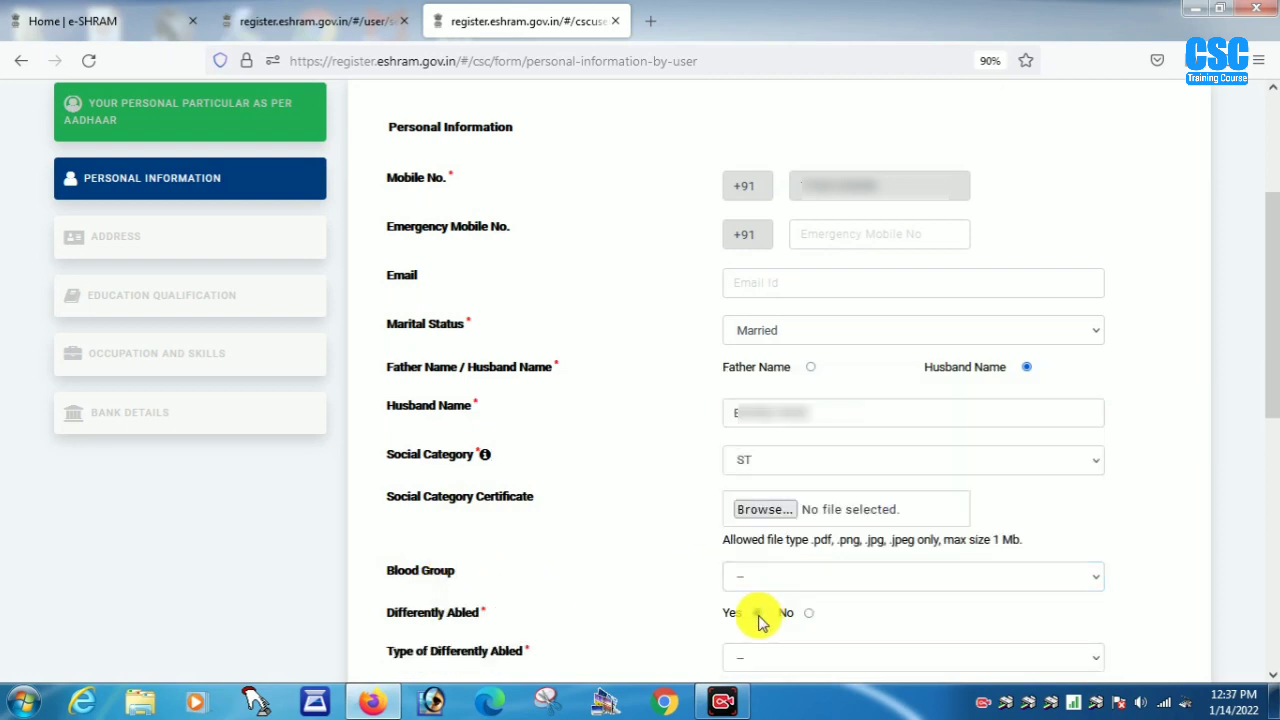
left_click(812, 662)
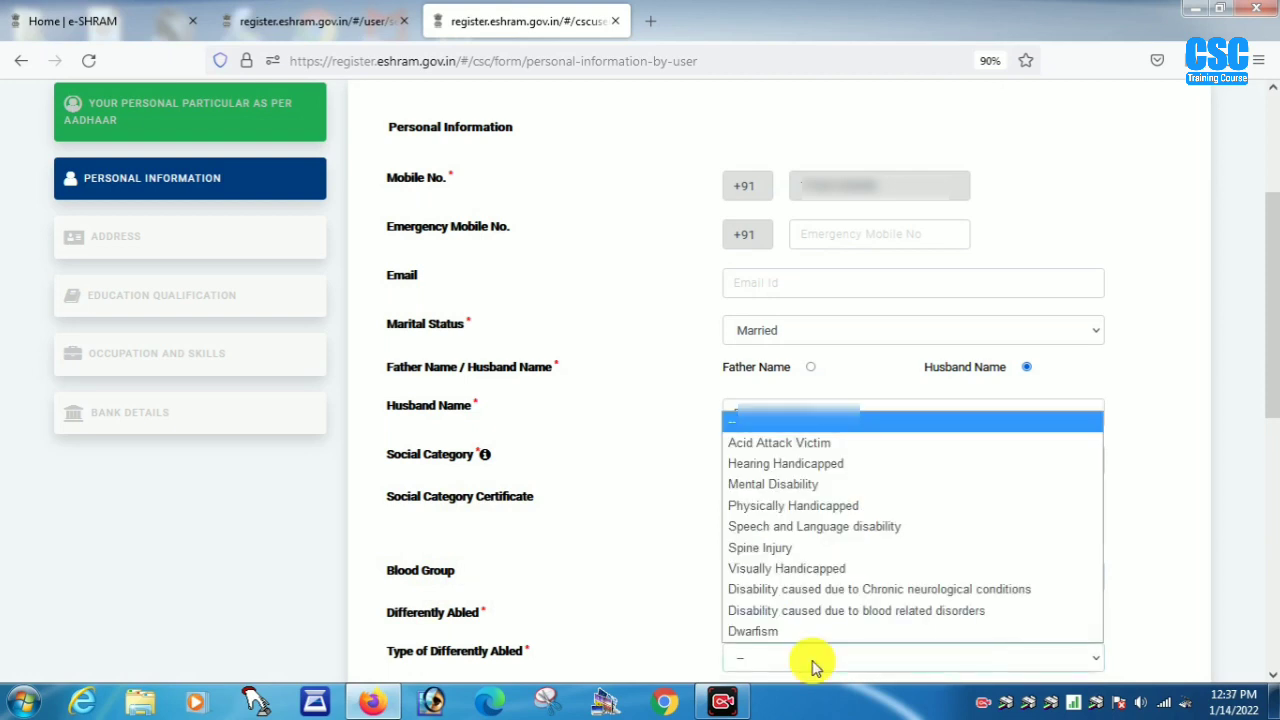
left_click(663, 631)
left_click(810, 613)
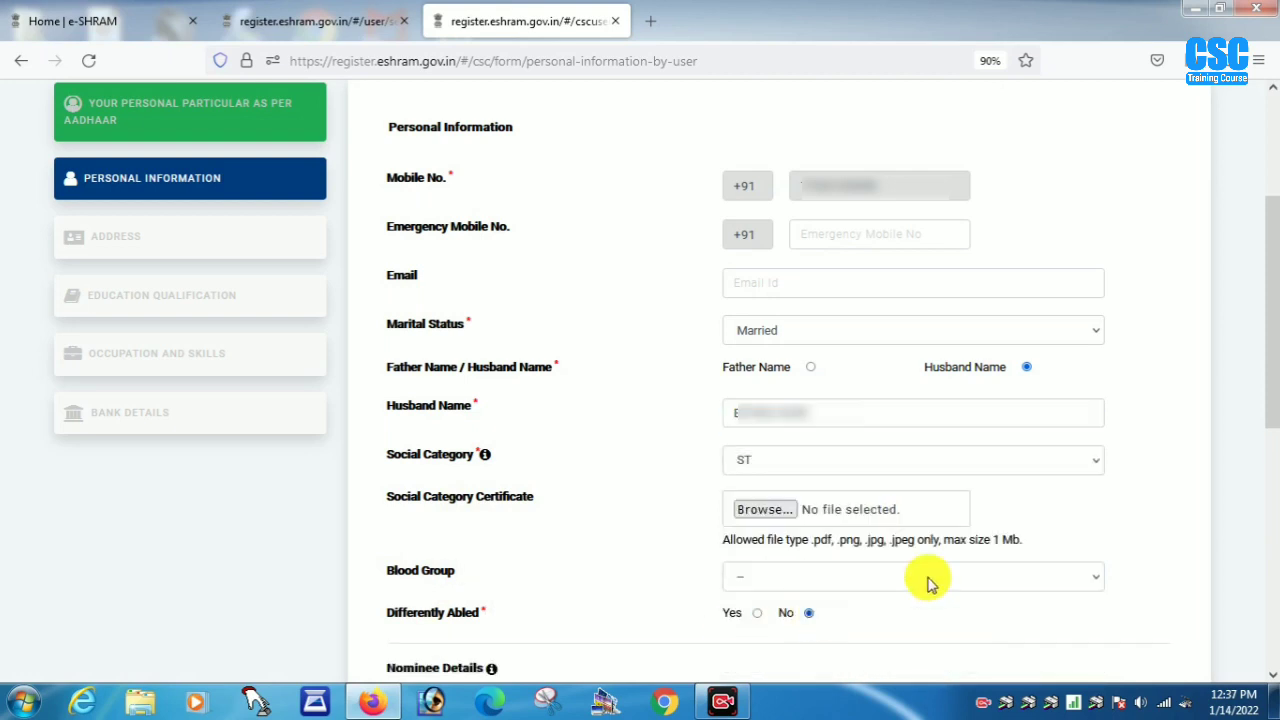
- Enter the nominee's name with gender Male and relationship Husband
left_click_drag(1274, 290, 1272, 457)
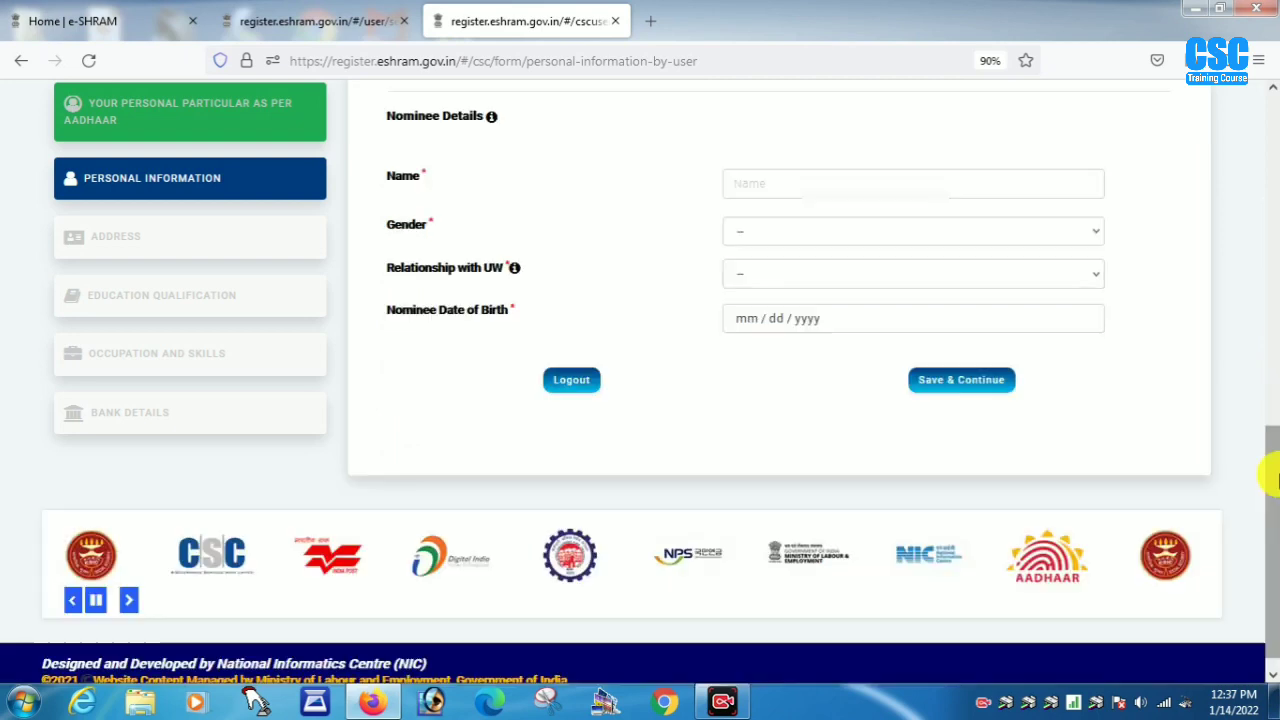
left_click(766, 180)
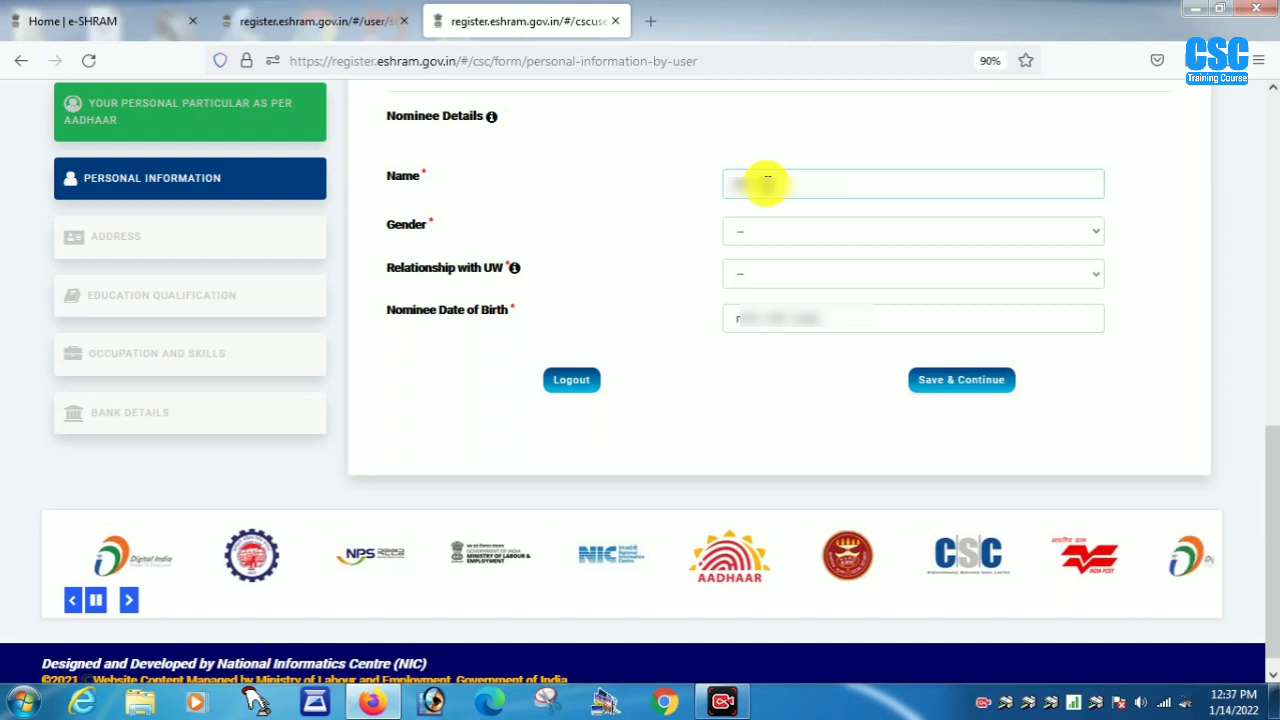
type("ar")
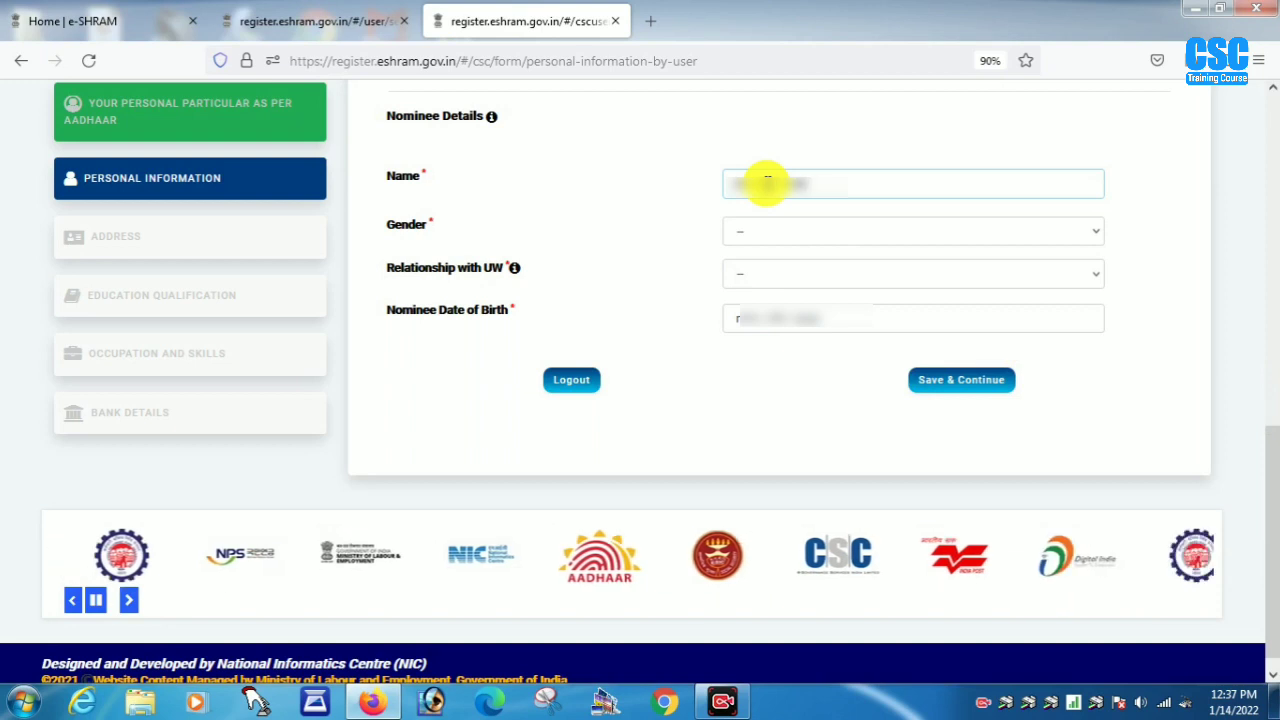
left_click(786, 241)
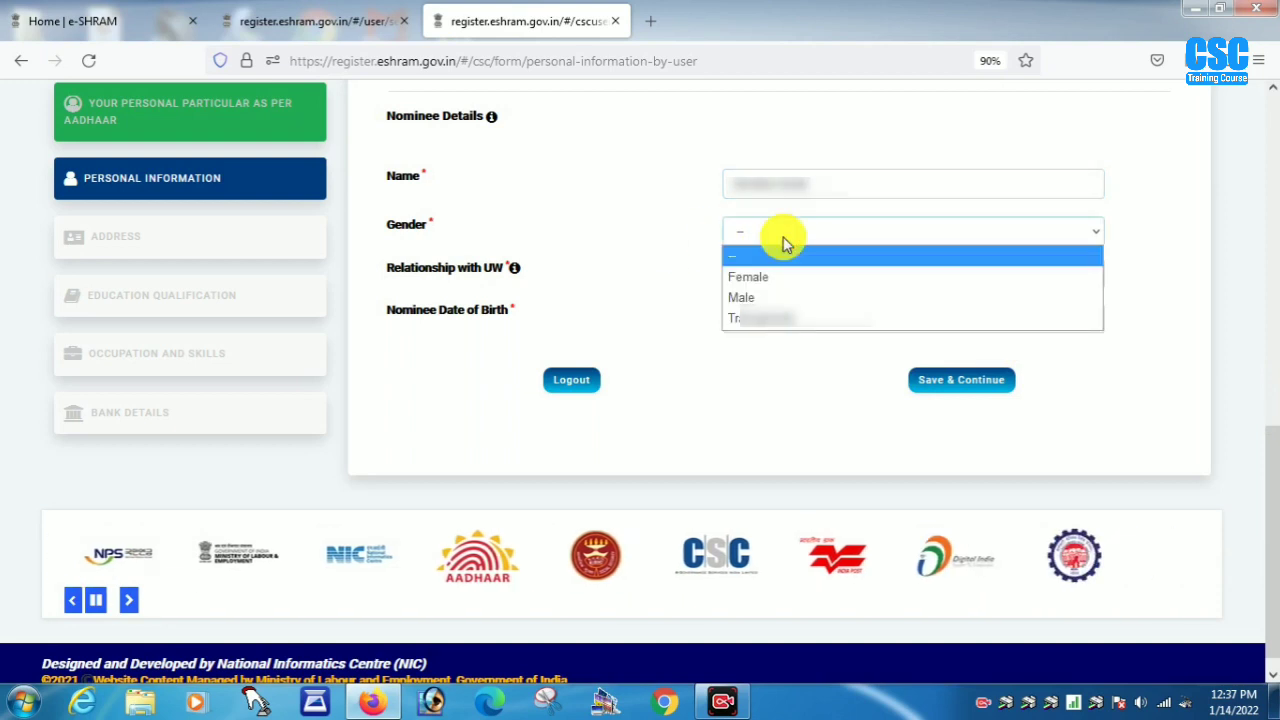
left_click(741, 291)
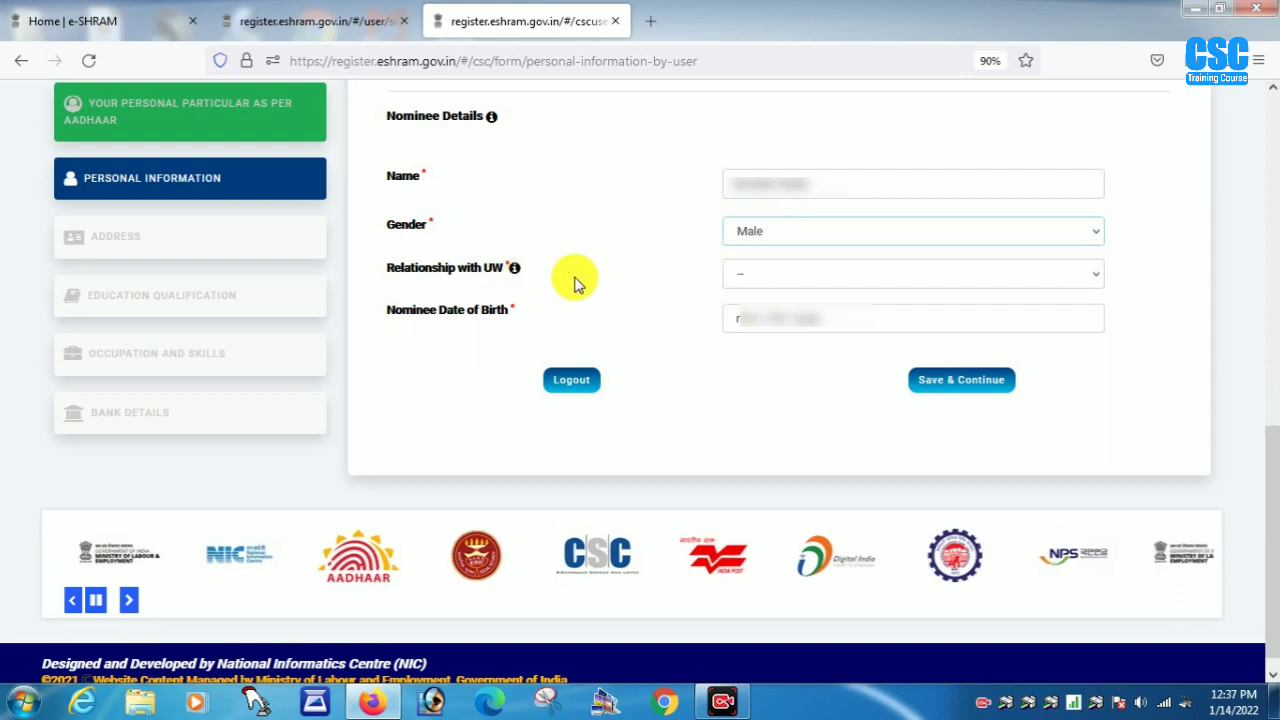
left_click(771, 278)
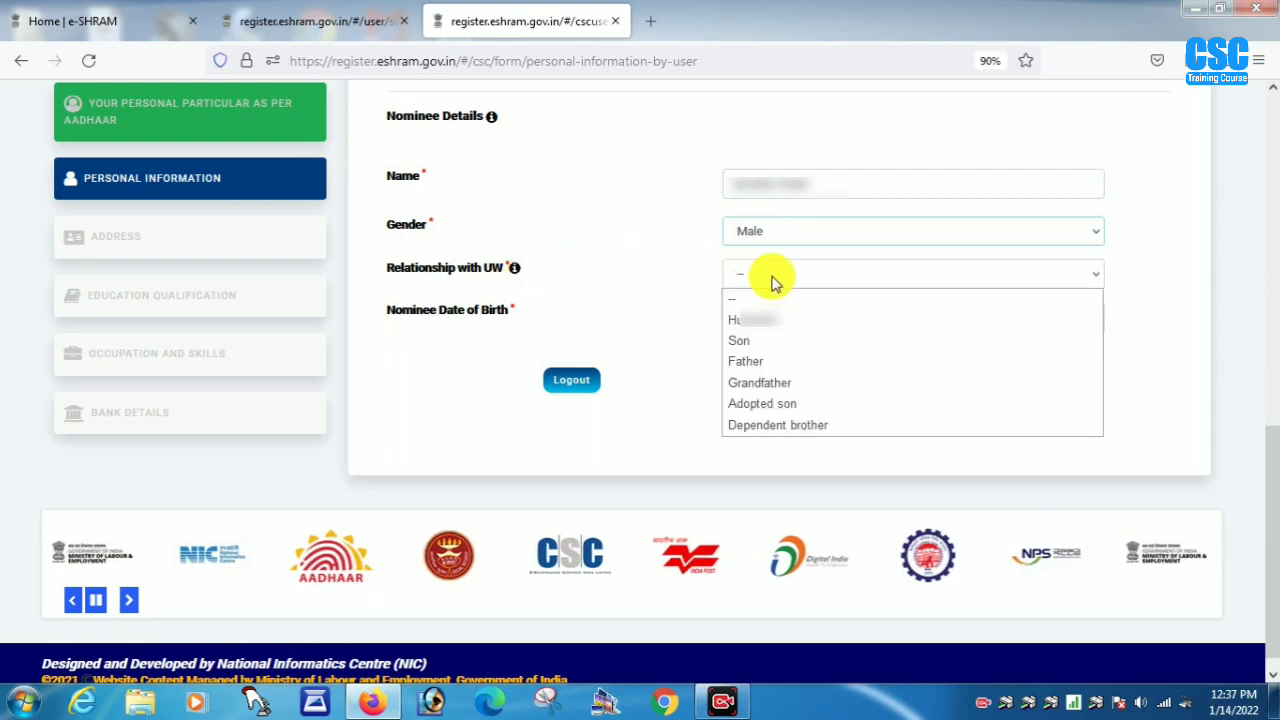
left_click(738, 320)
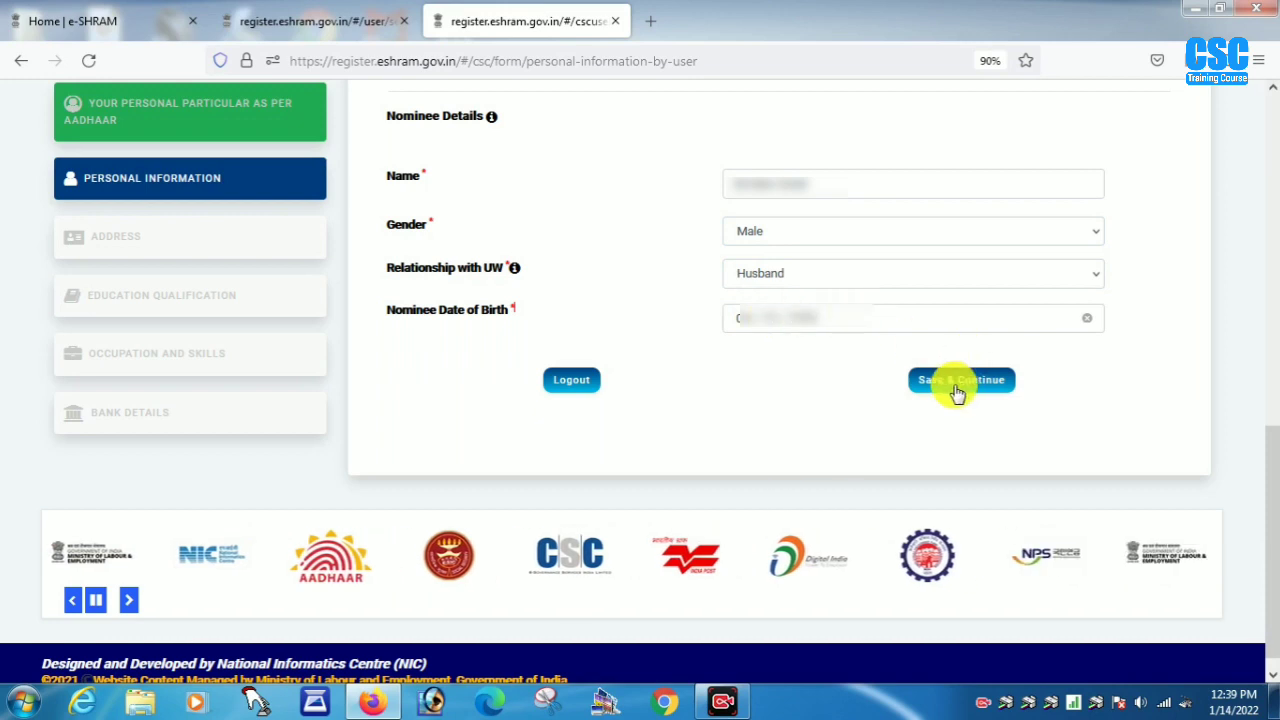
- Save personal information, then set home state RAJASTHAN, district PALI, and current address Rural
left_click(958, 385)
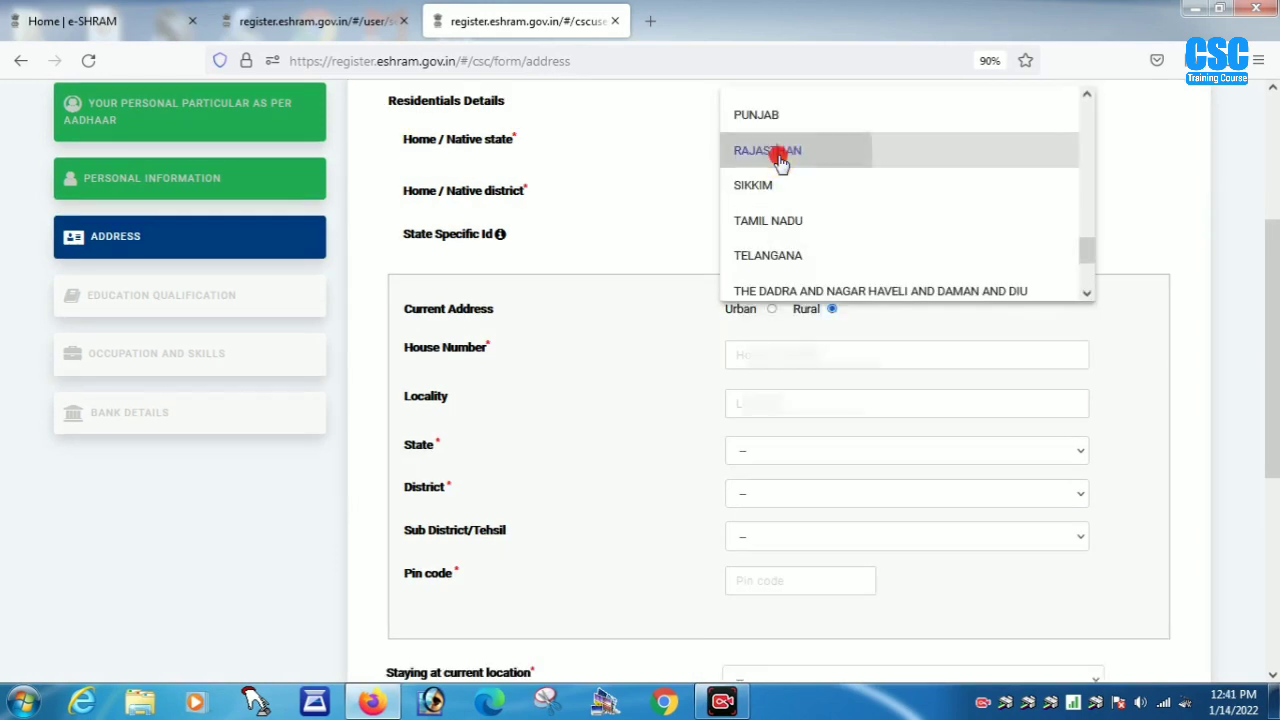
left_click(780, 155)
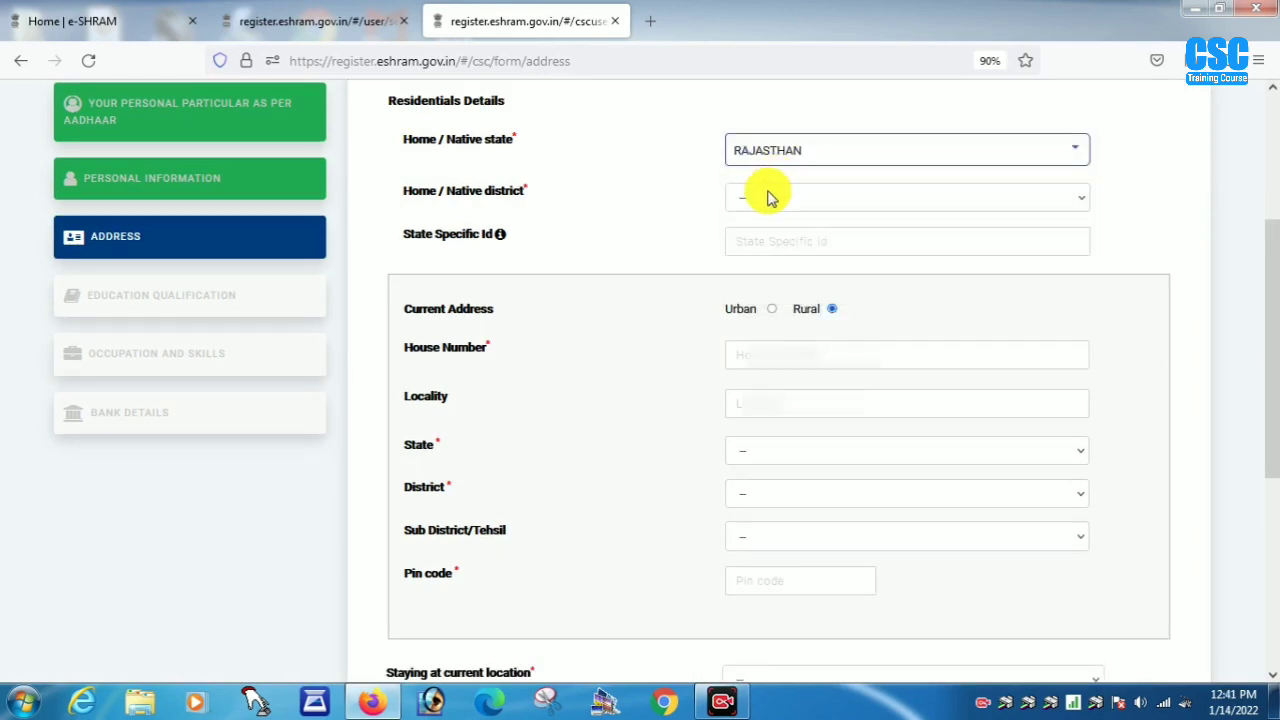
left_click(770, 197)
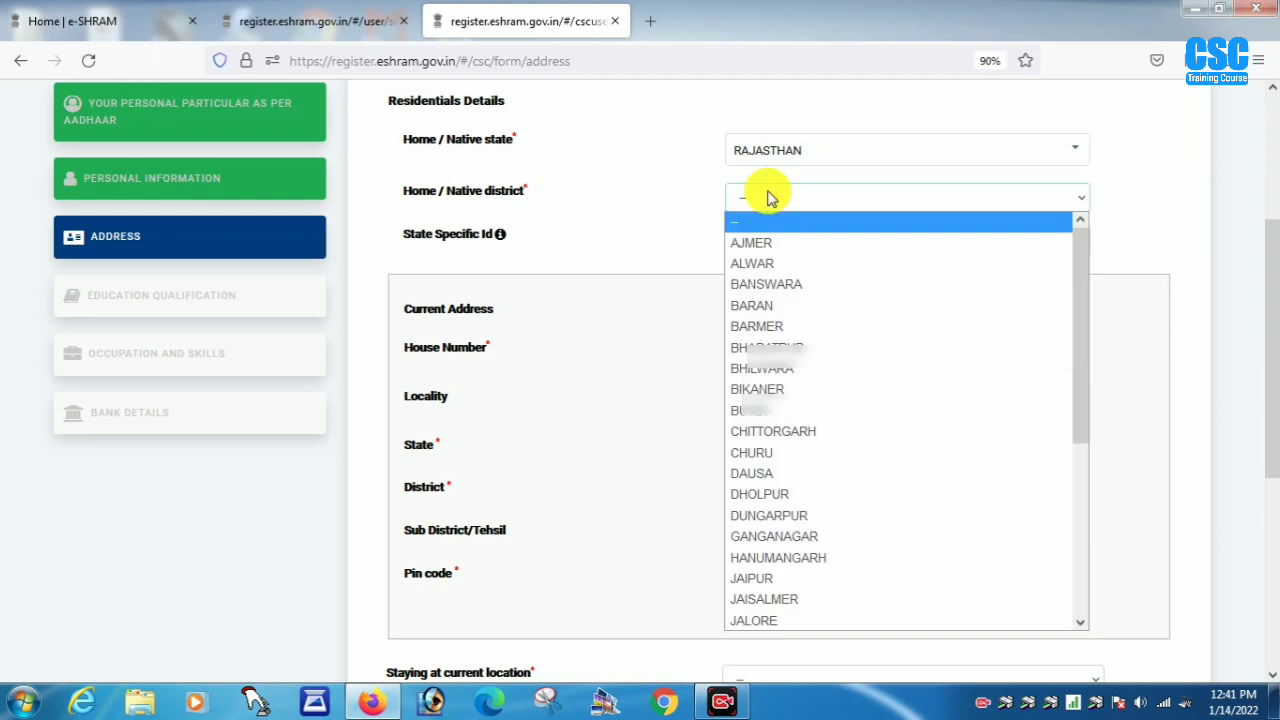
key("p")
key("Return")
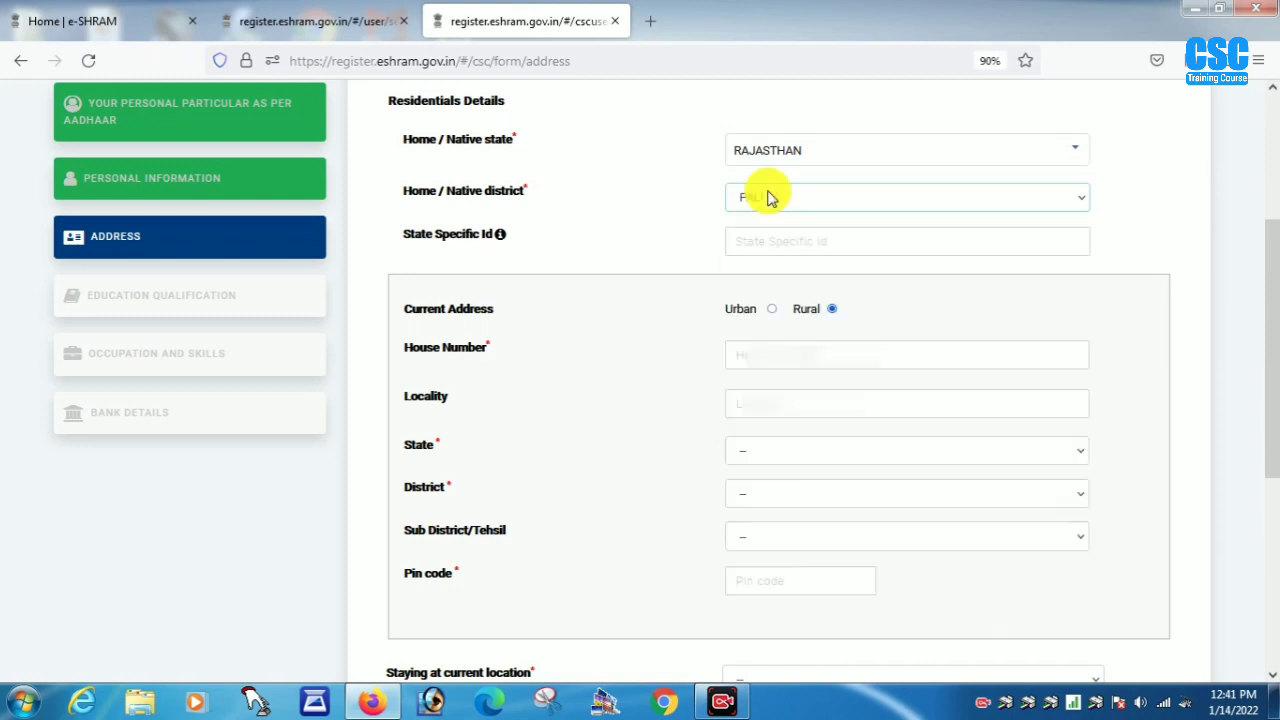
left_click(748, 226)
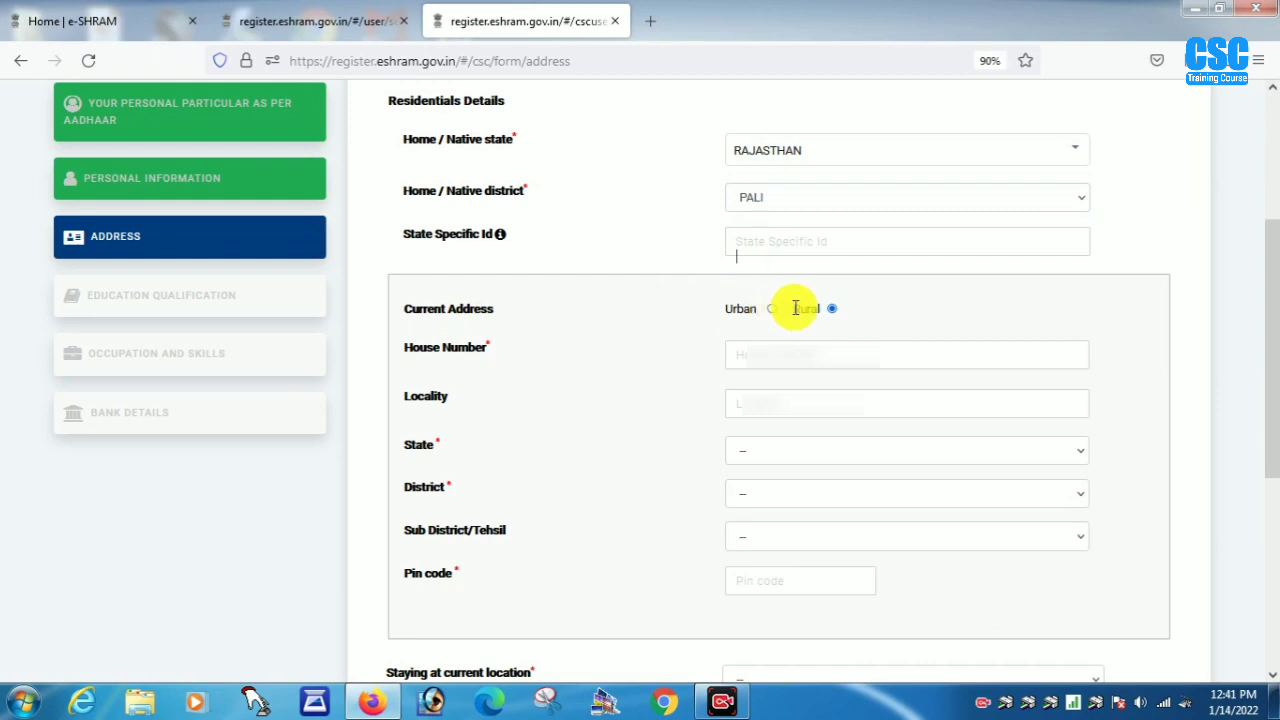
left_click(771, 311)
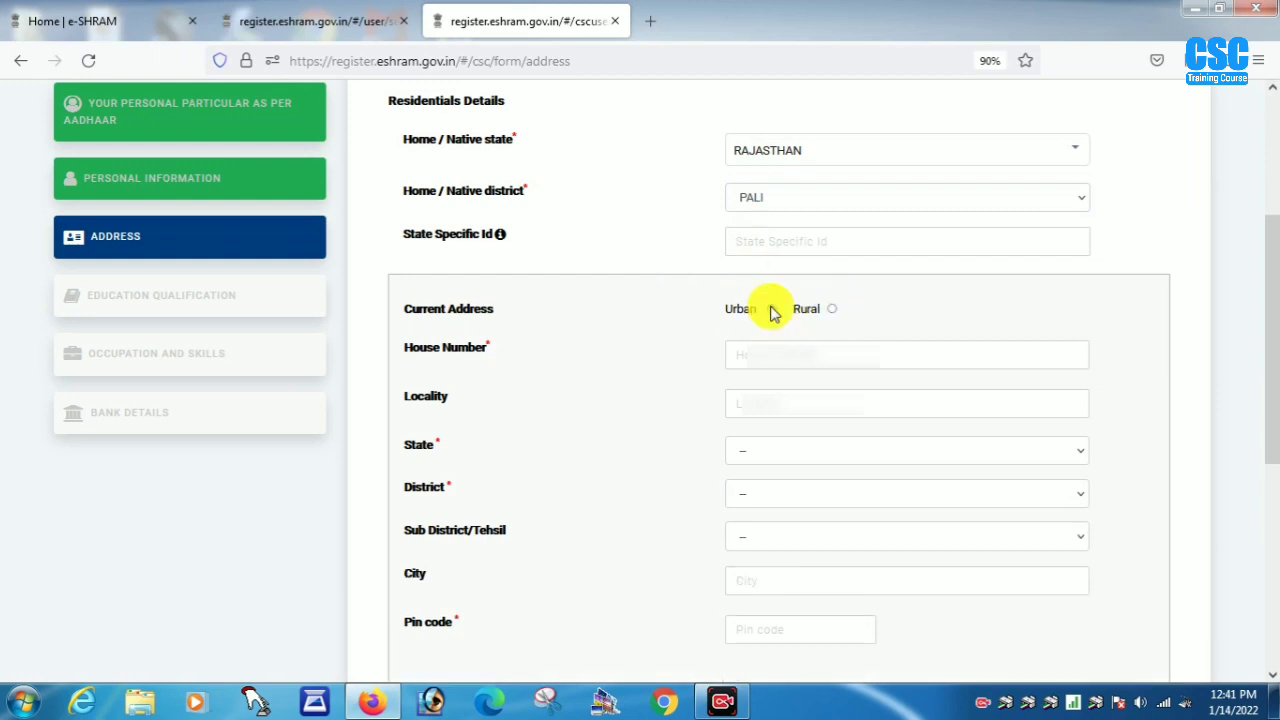
left_click(831, 310)
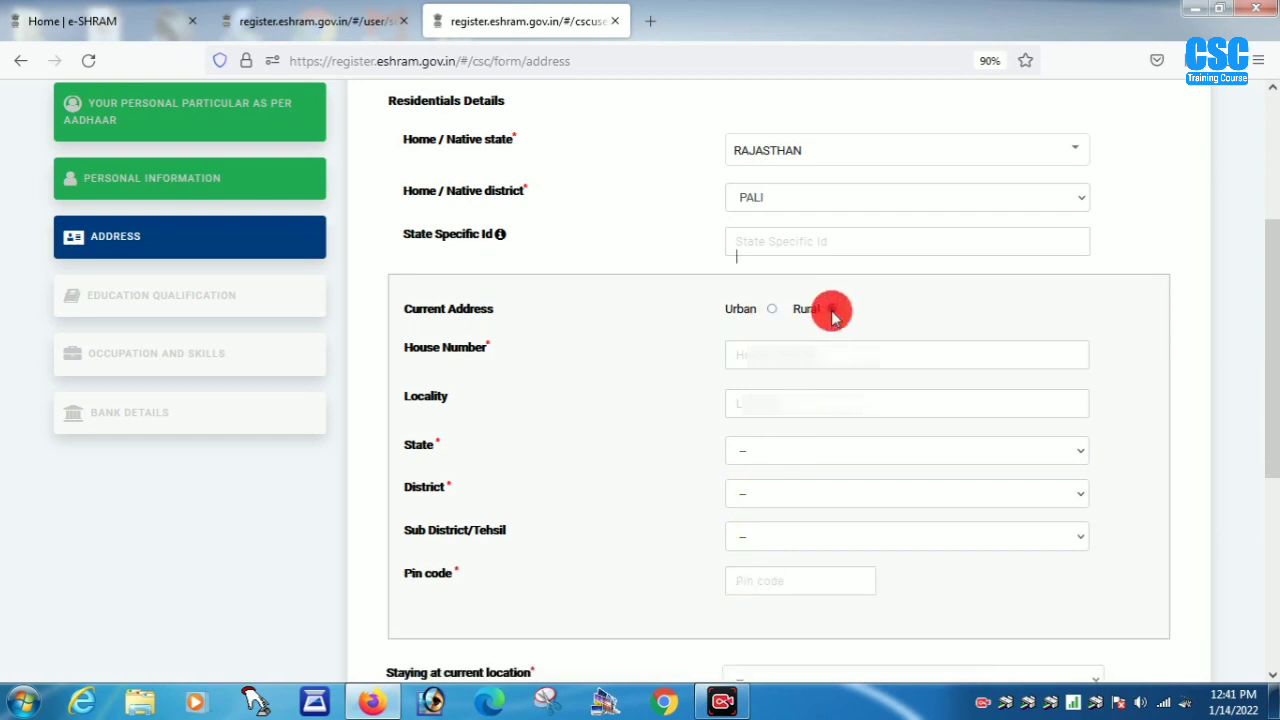
- Enter the house number and locality for the current address
left_click(750, 355)
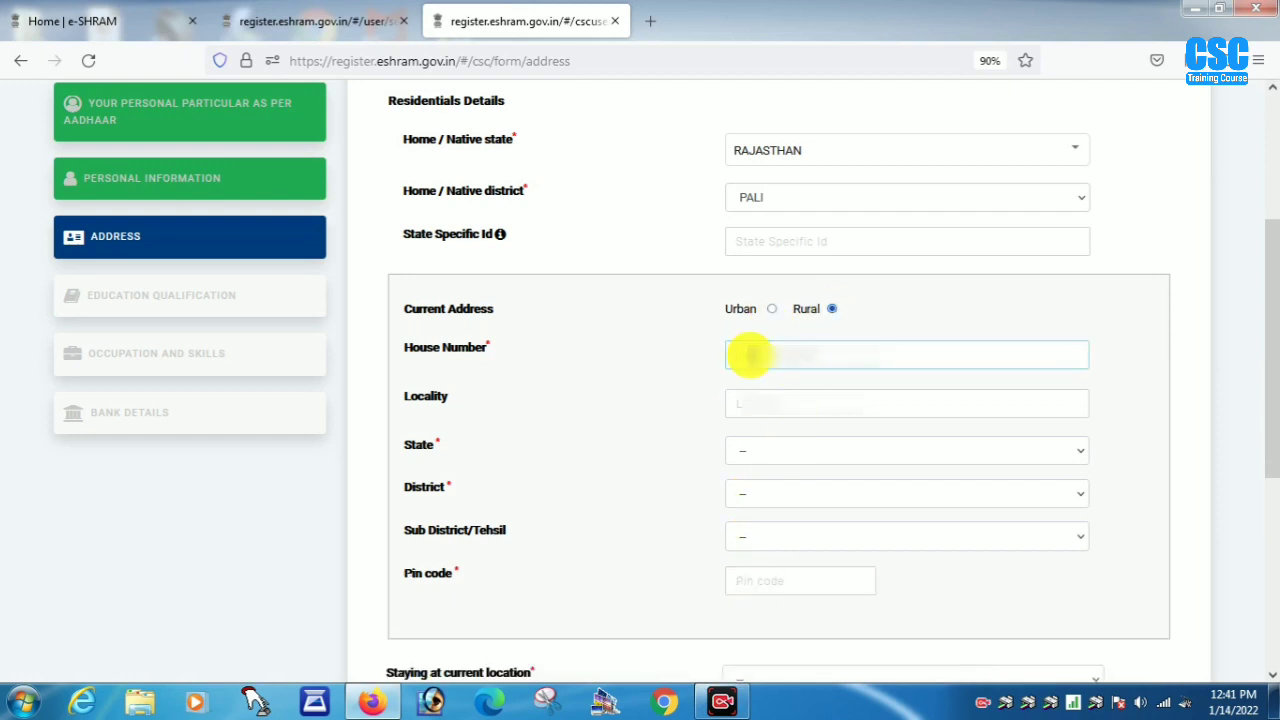
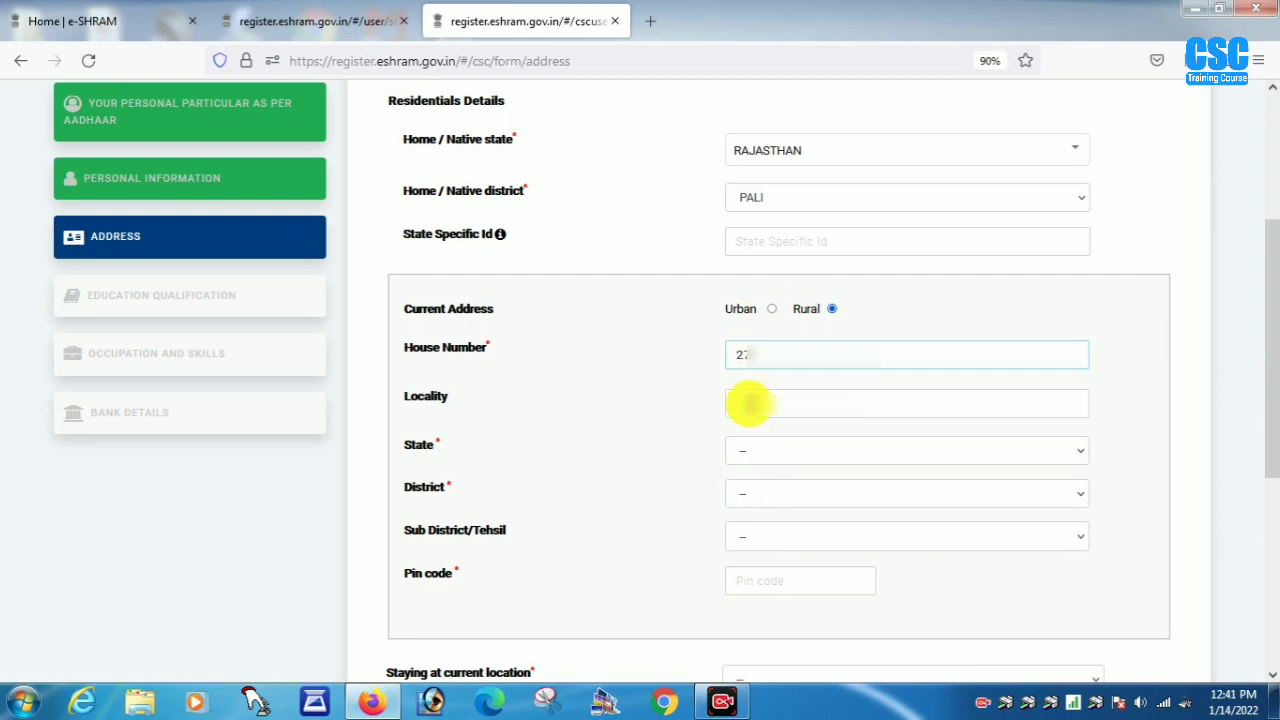
left_click(750, 403)
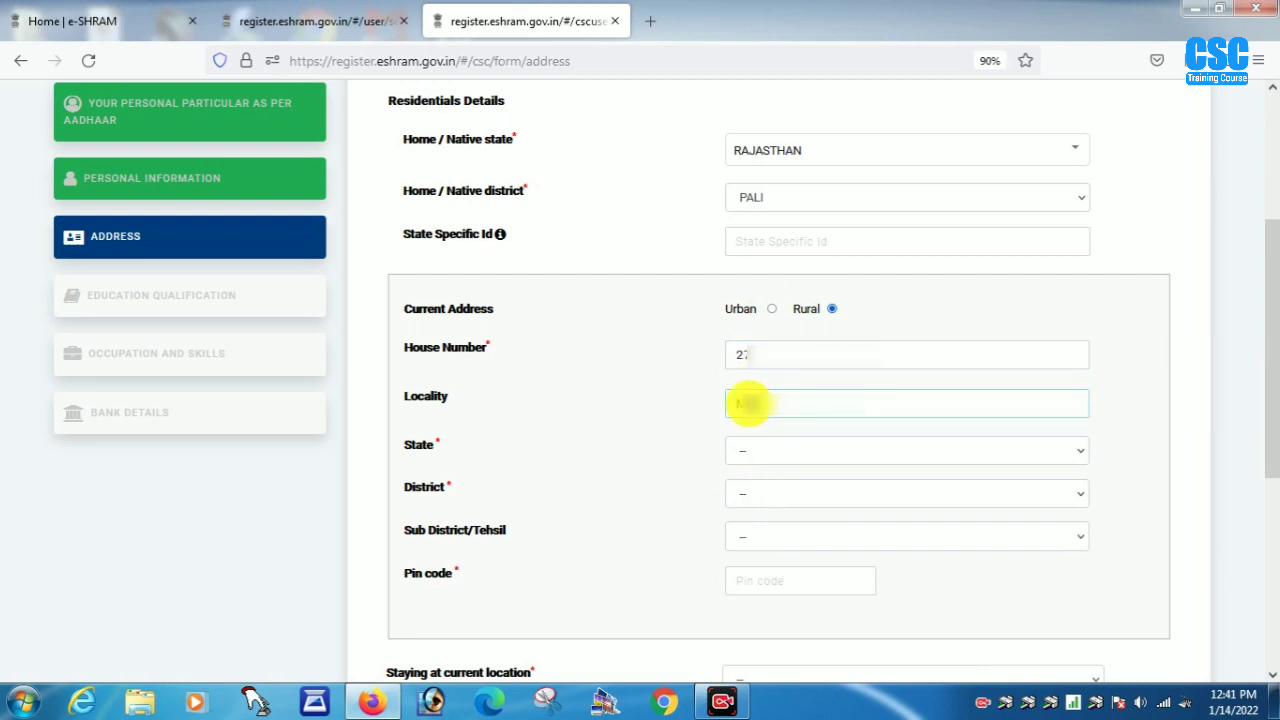
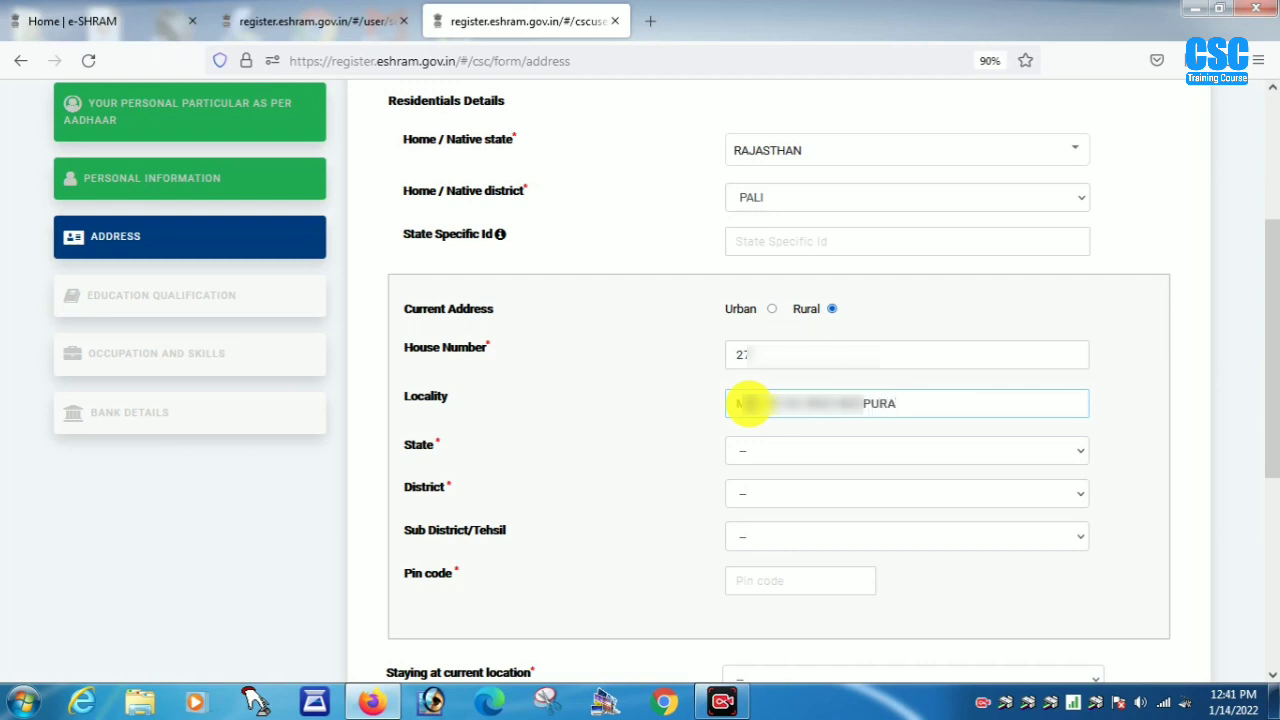
- Select state RAJASTHAN, district JALORE, and tehsil Ahore, then enter the pin code
left_click(786, 451)
key("r")
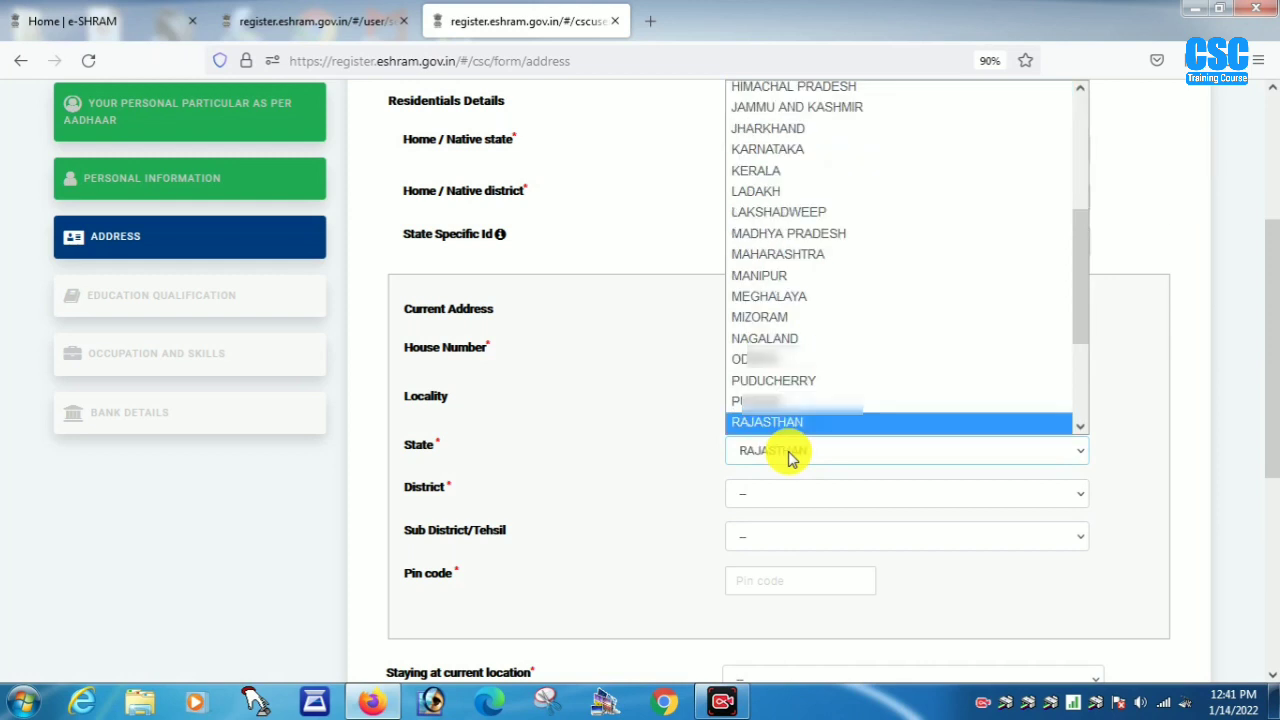
left_click(790, 455)
left_click(783, 495)
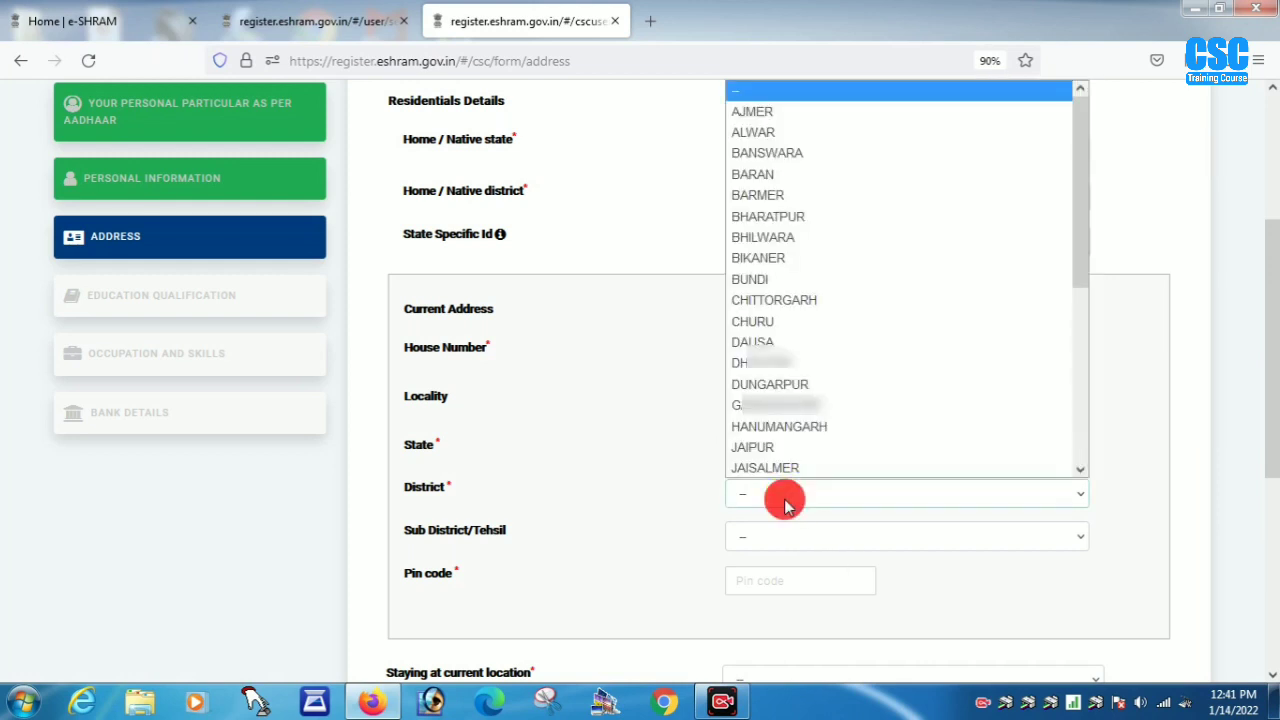
key("p")
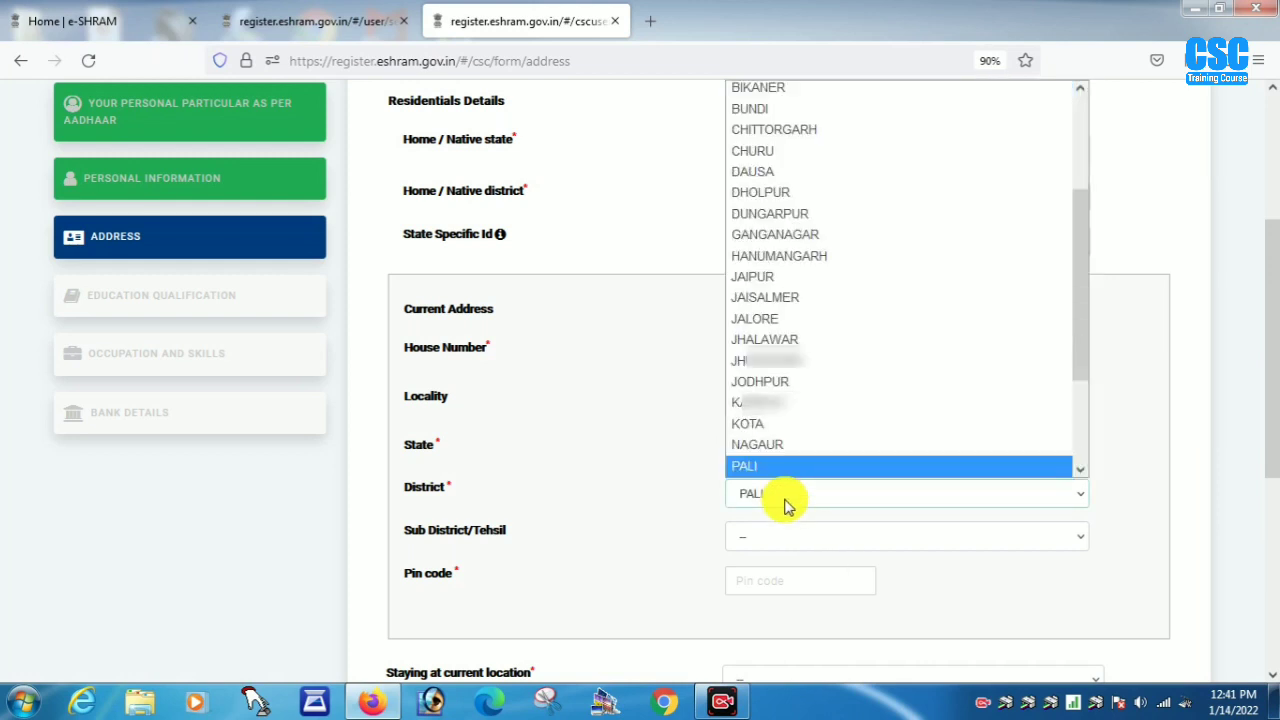
left_click(785, 505)
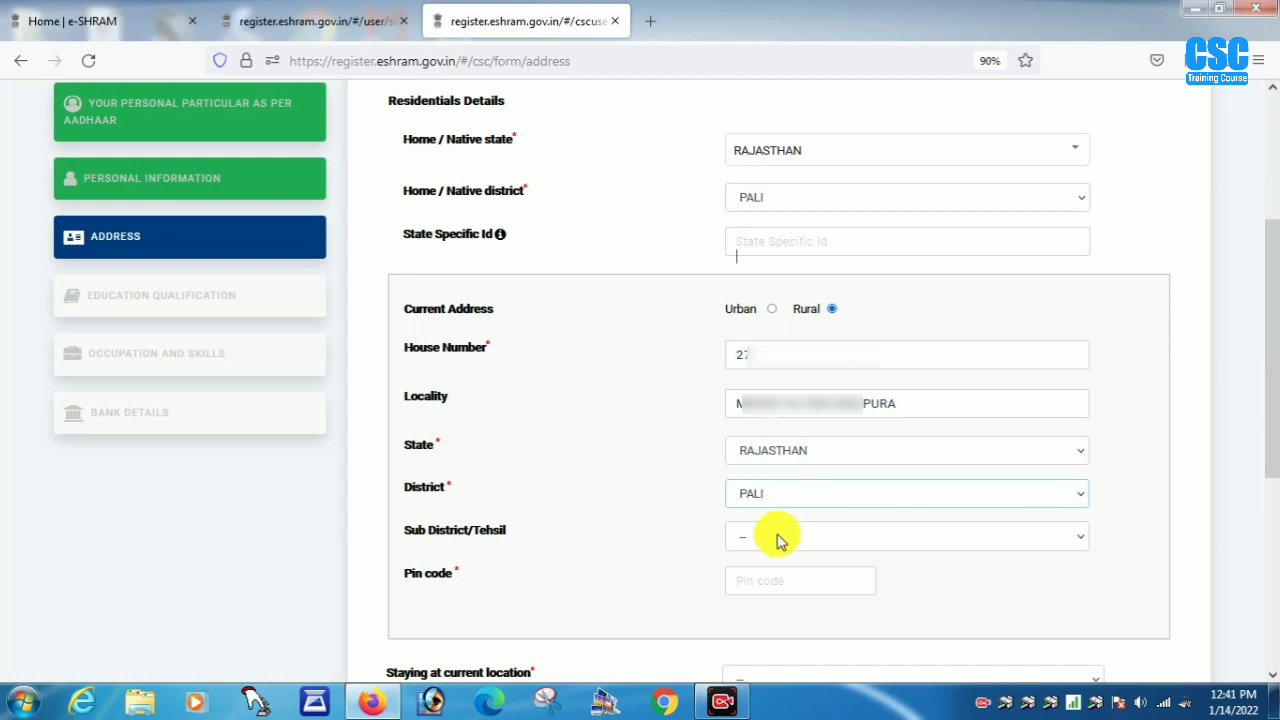
left_click(780, 538)
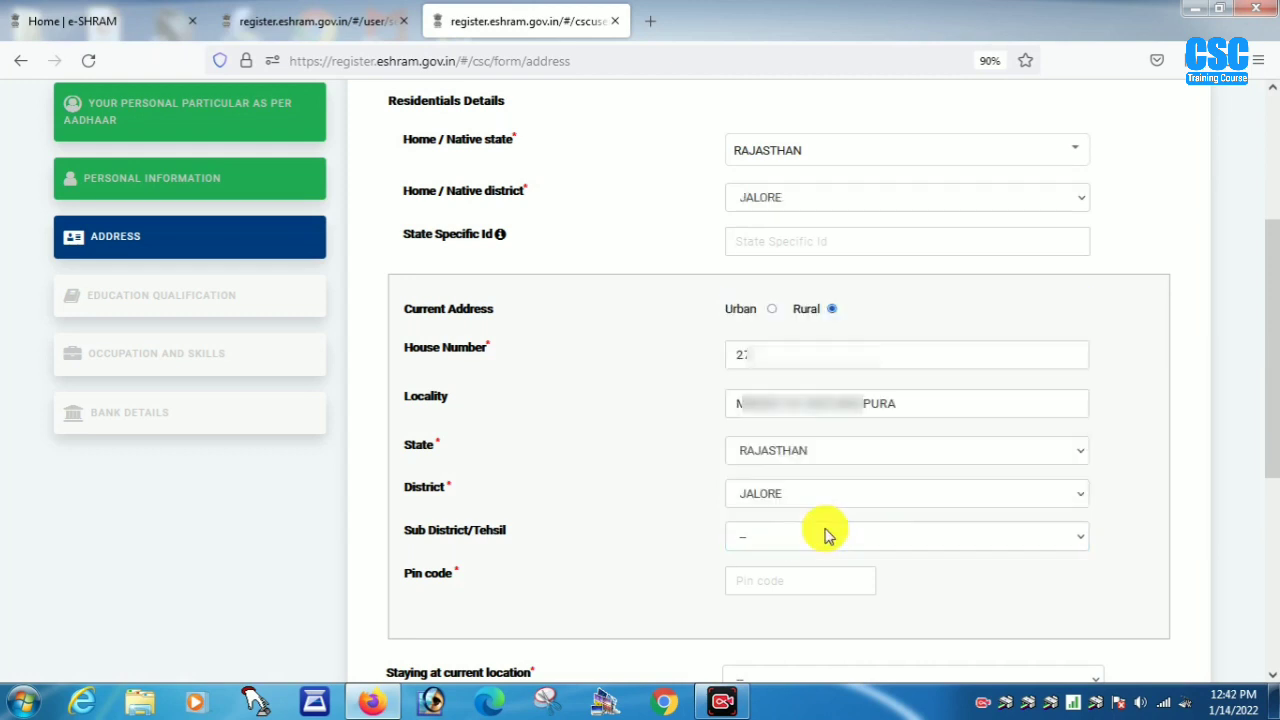
left_click(824, 538)
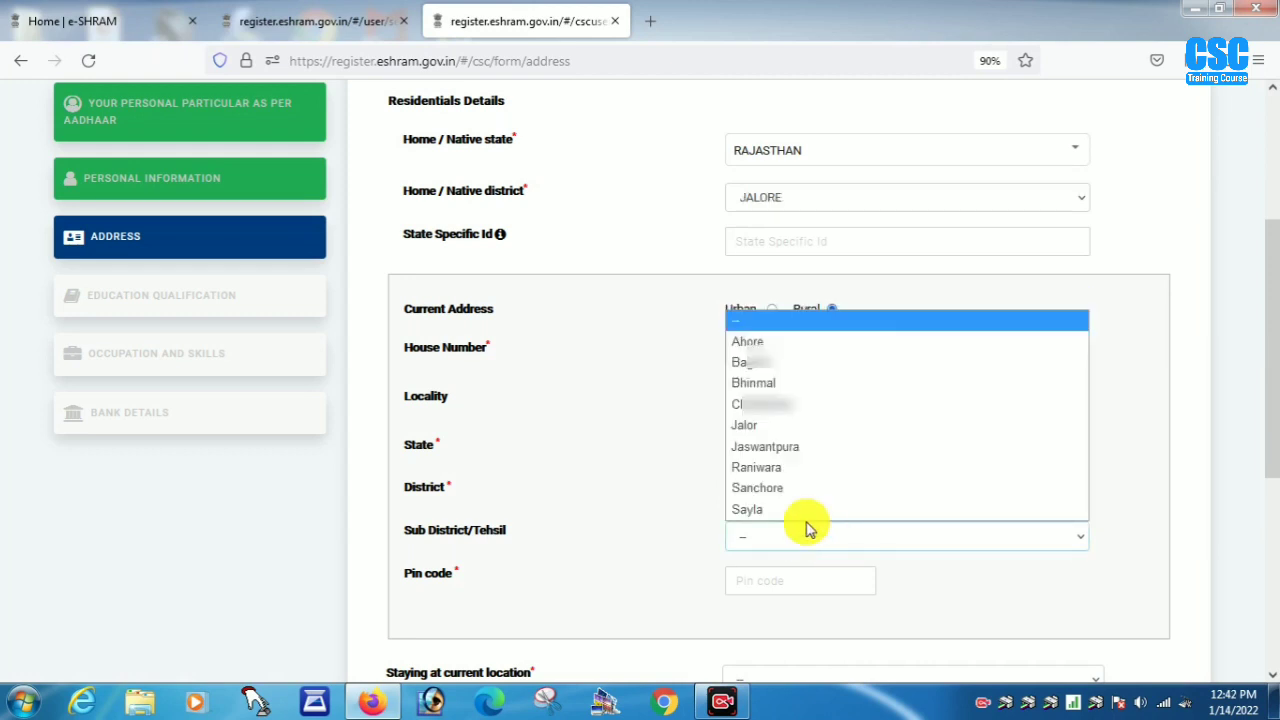
left_click(741, 340)
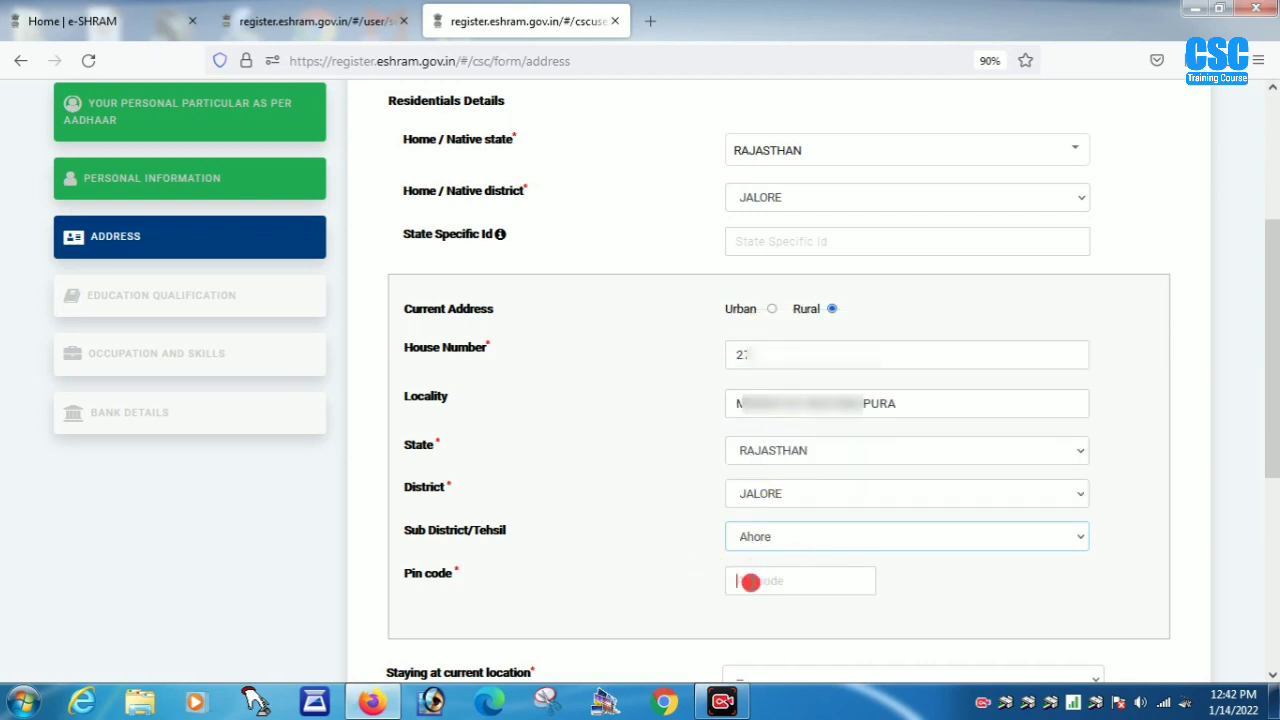
left_click(752, 583)
type("30")
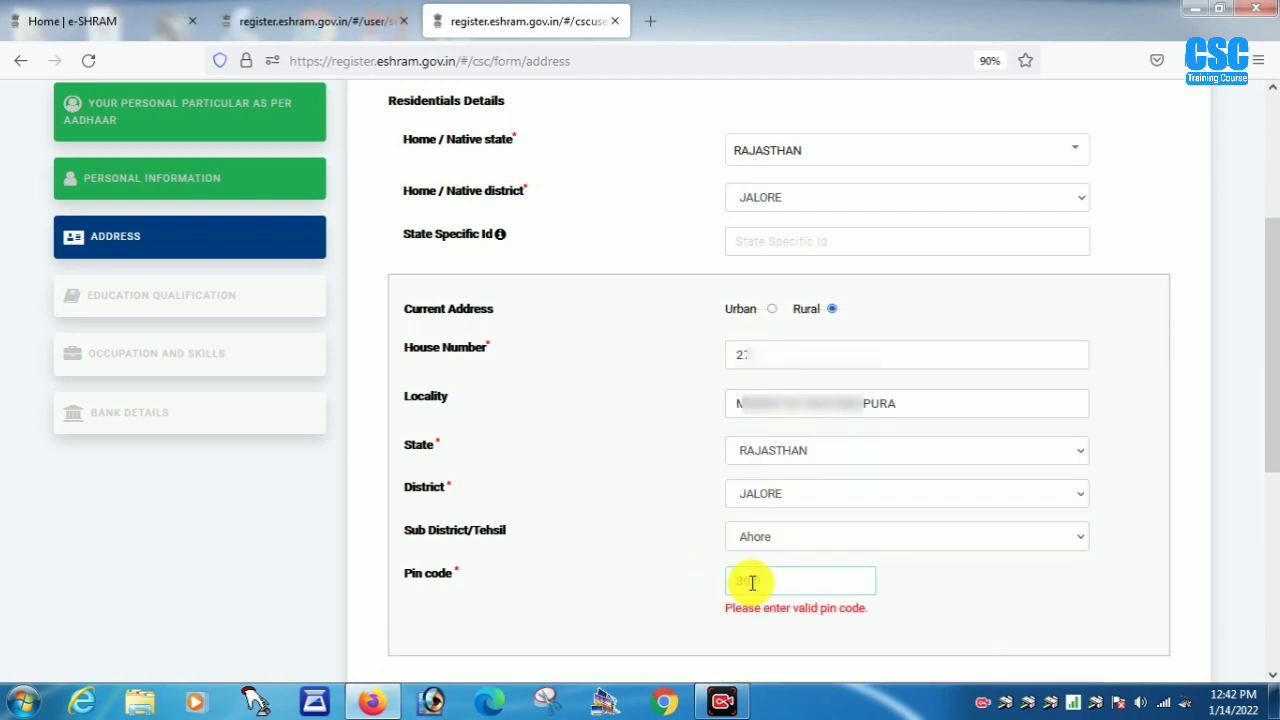
type("7070")
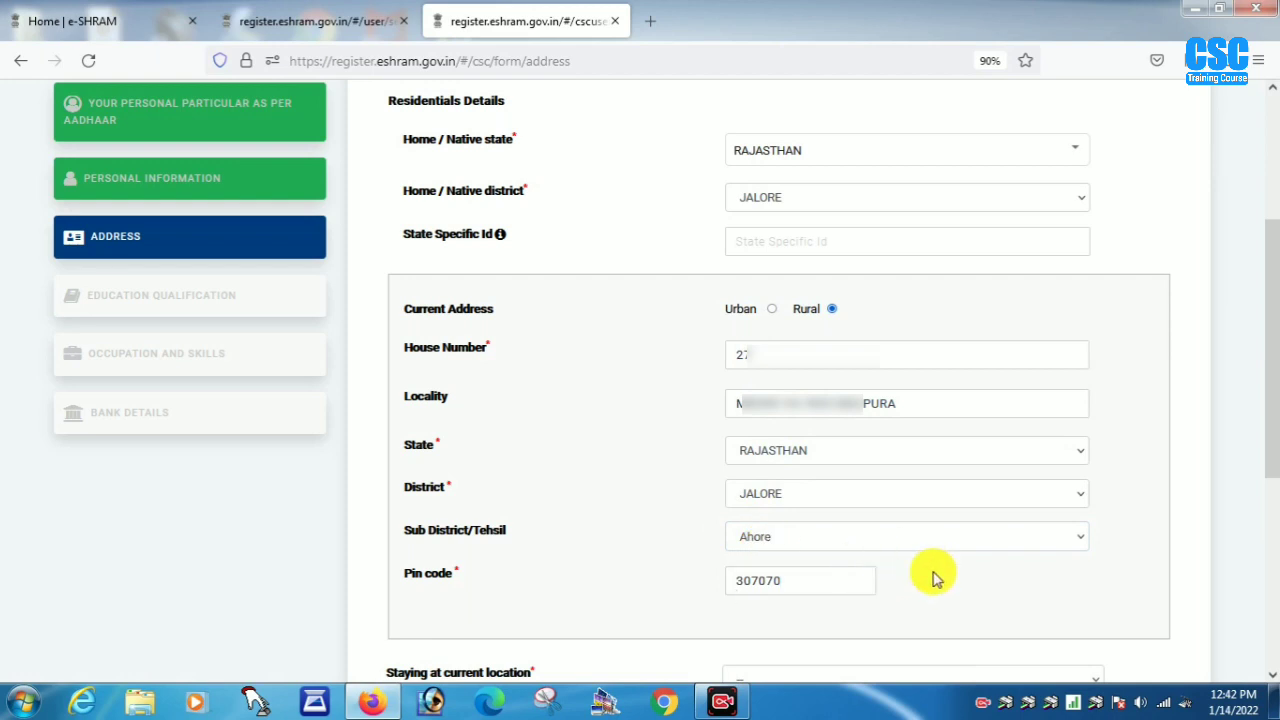
- Choose 4-5 years at the current location and save the address
scroll(1266, 403, "down", 5)
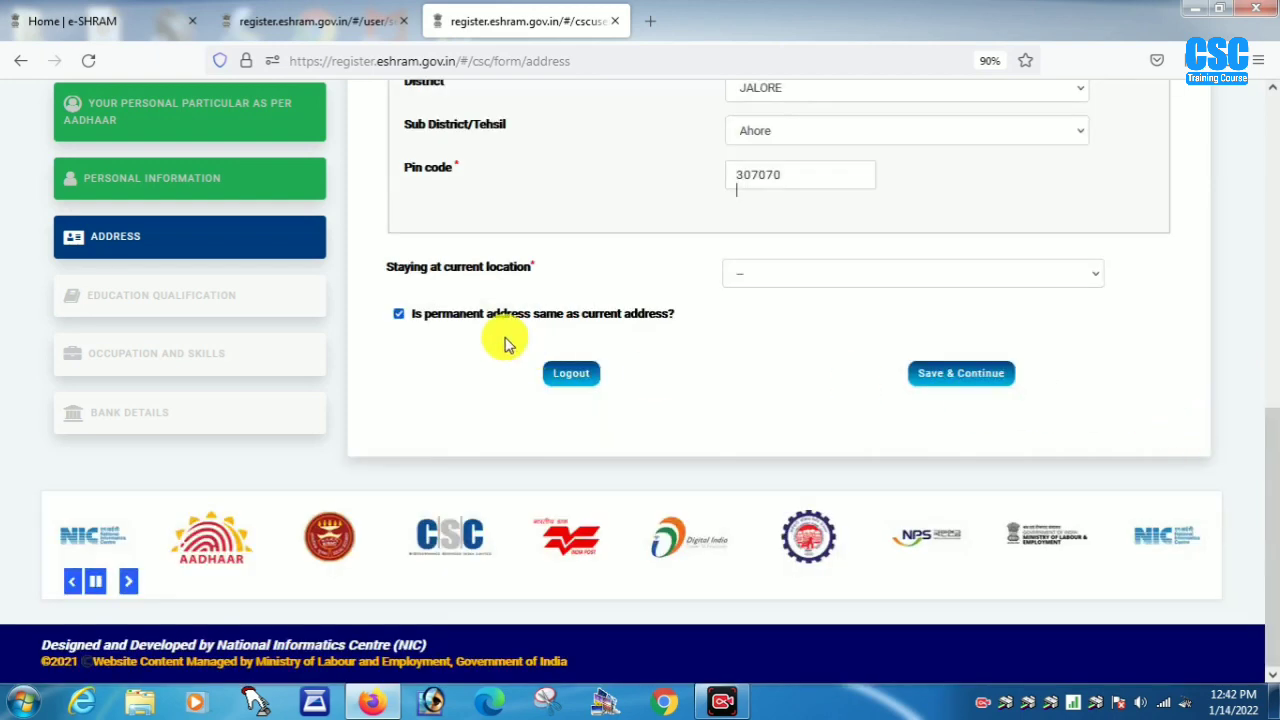
left_click(771, 280)
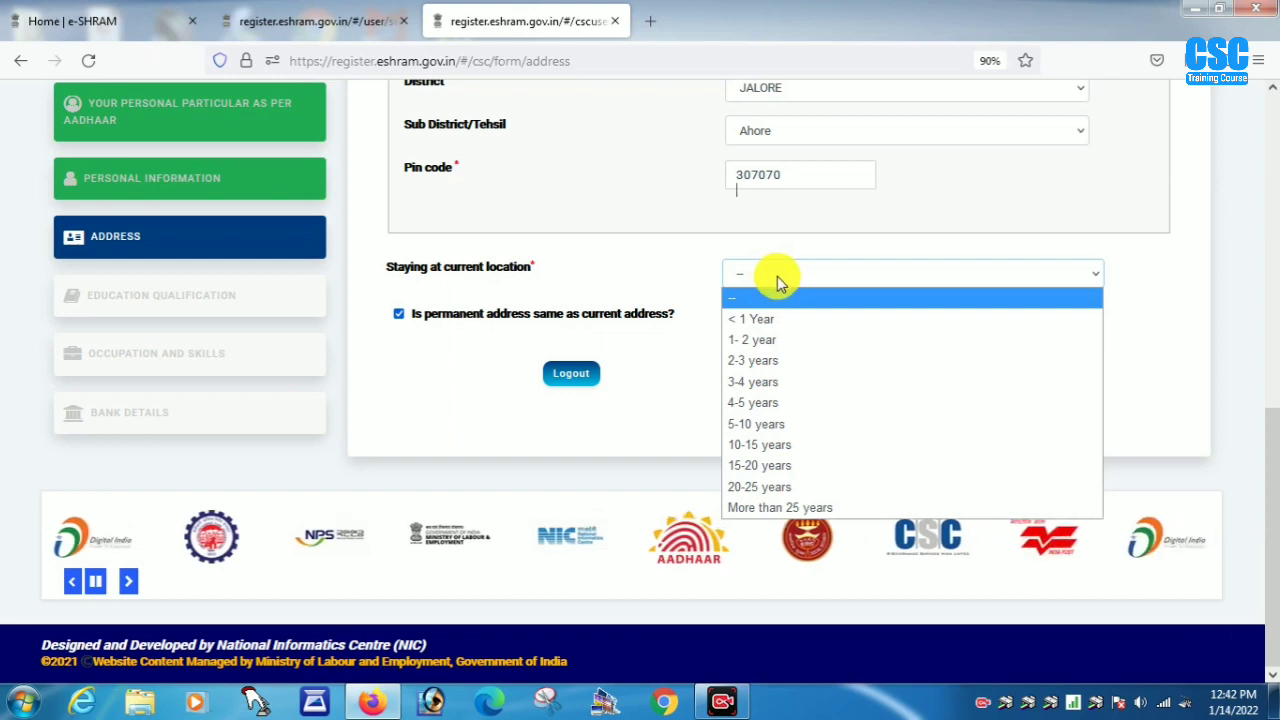
left_click(752, 403)
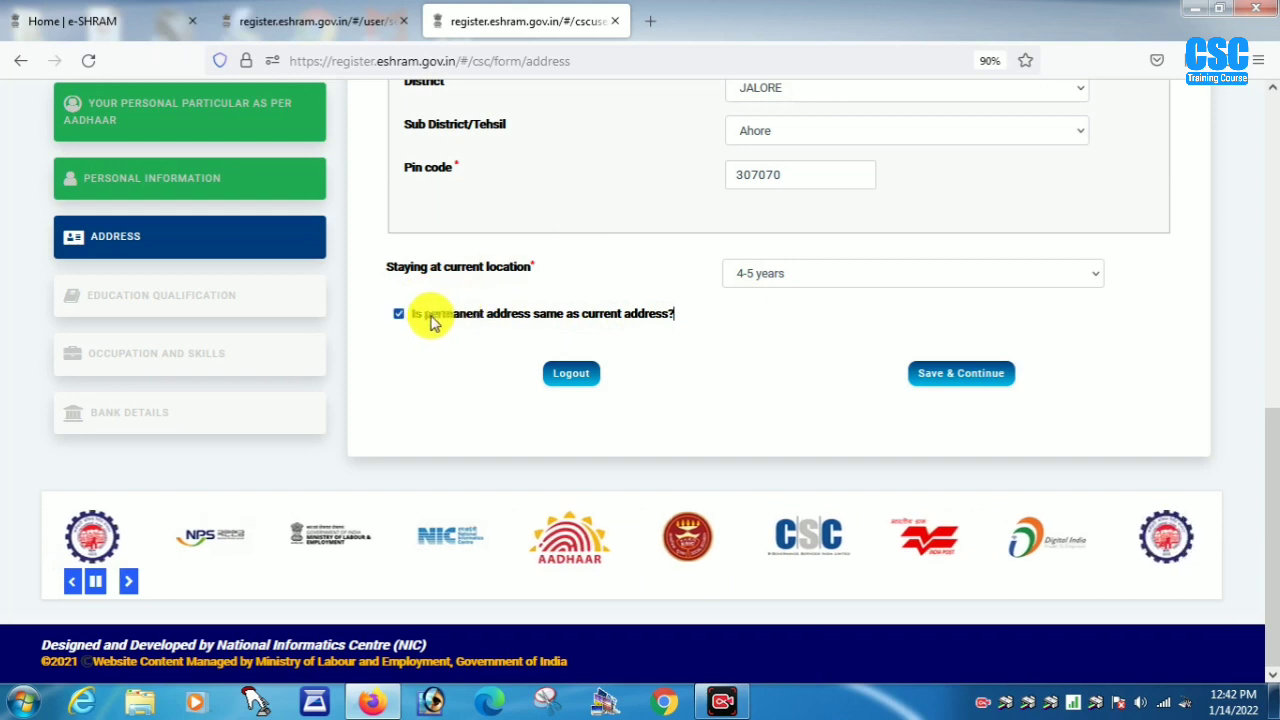
left_click(971, 388)
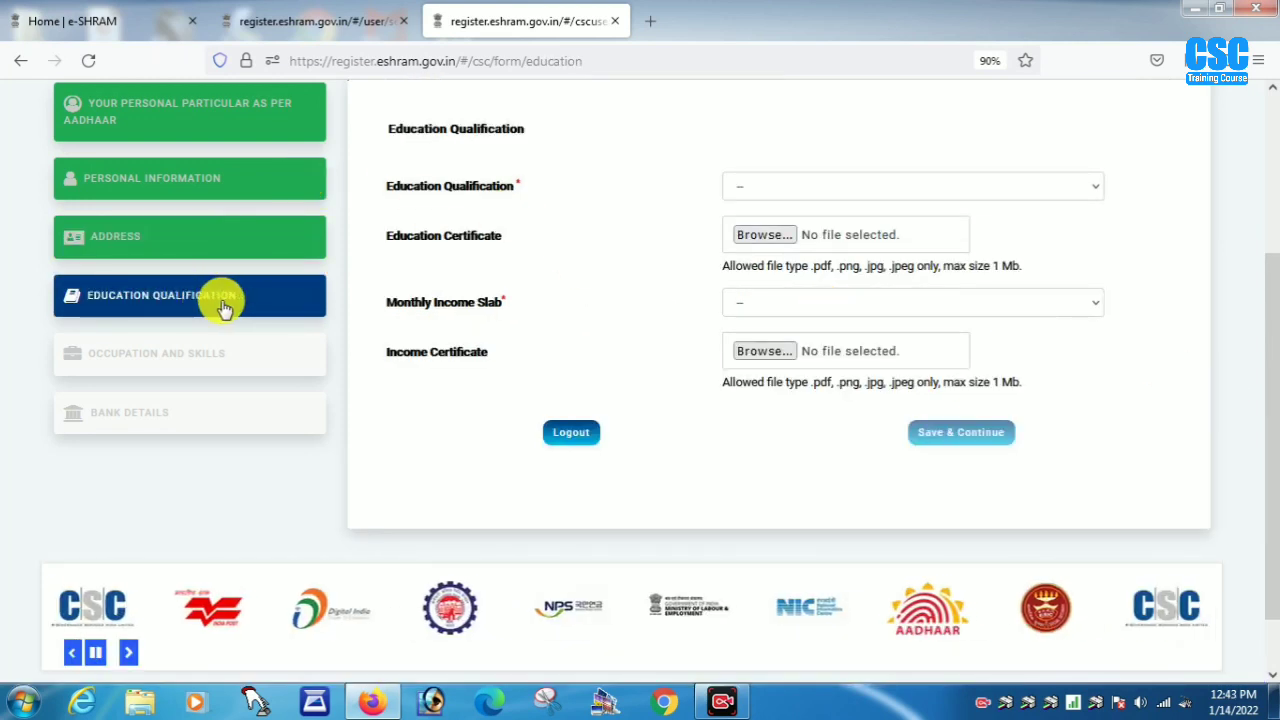
- Choose Primary education and a '10000 & Below' monthly income slab, then save
left_click(812, 188)
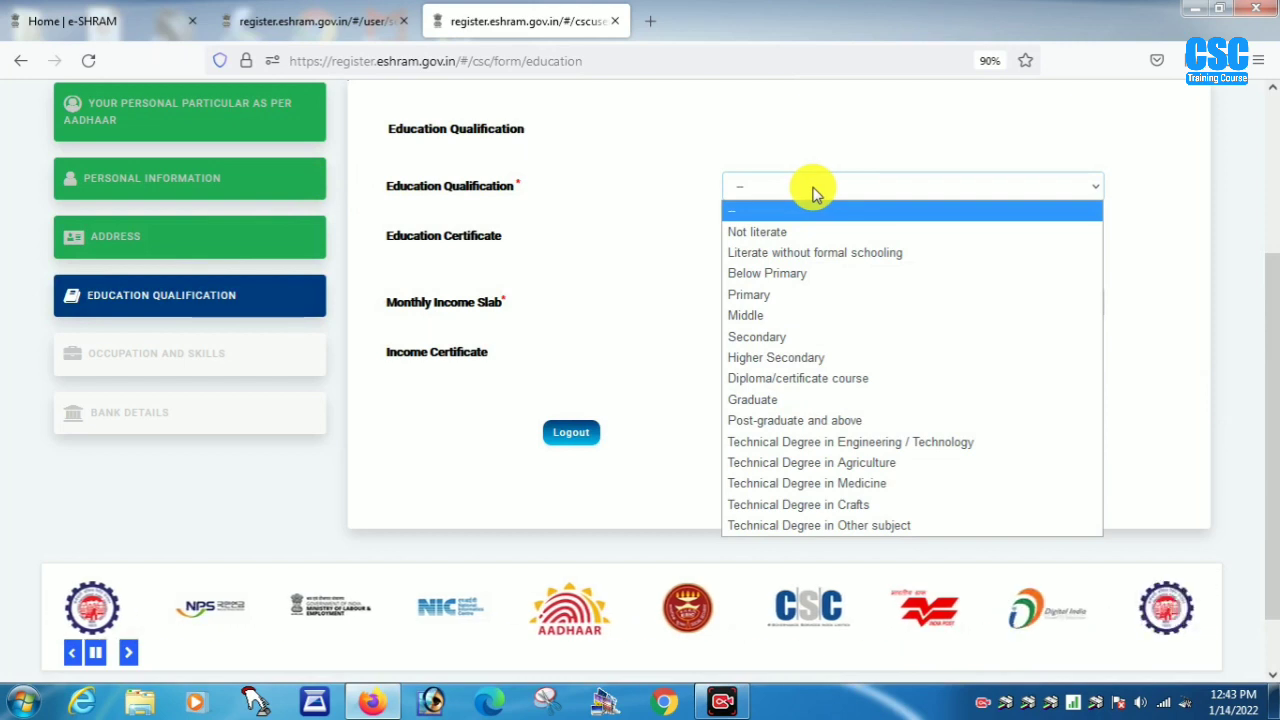
left_click(771, 297)
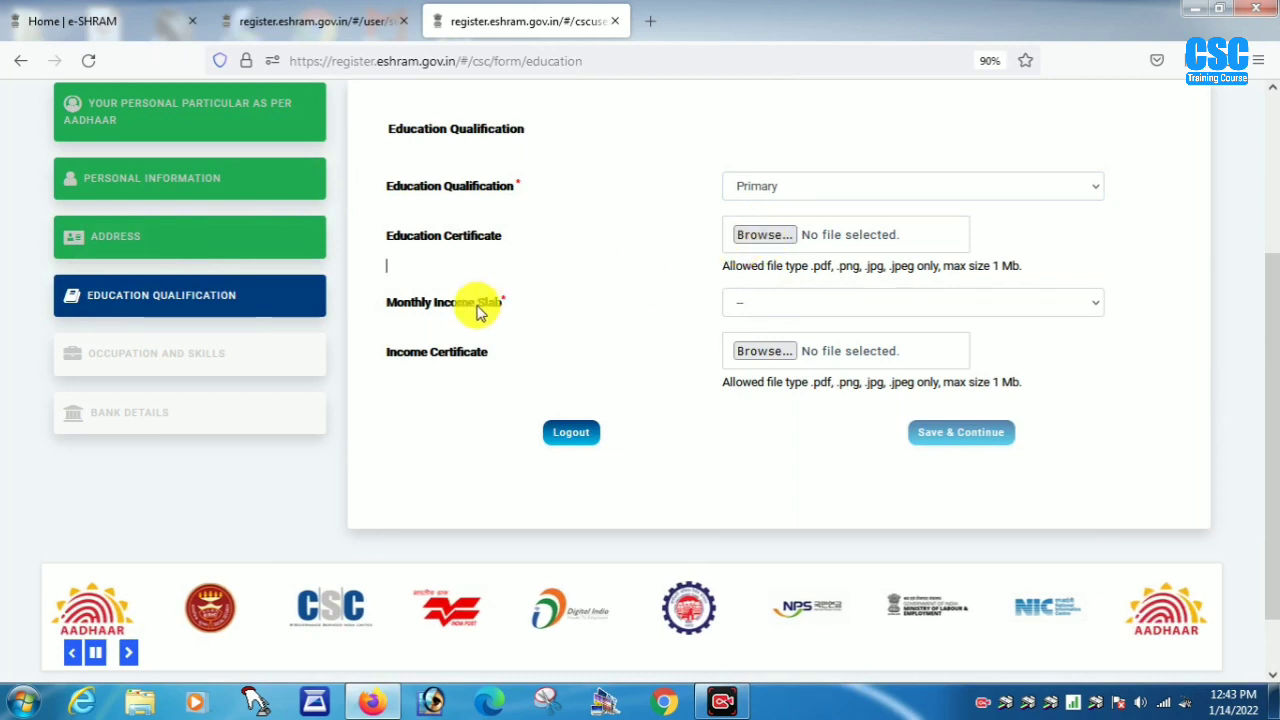
left_click(788, 302)
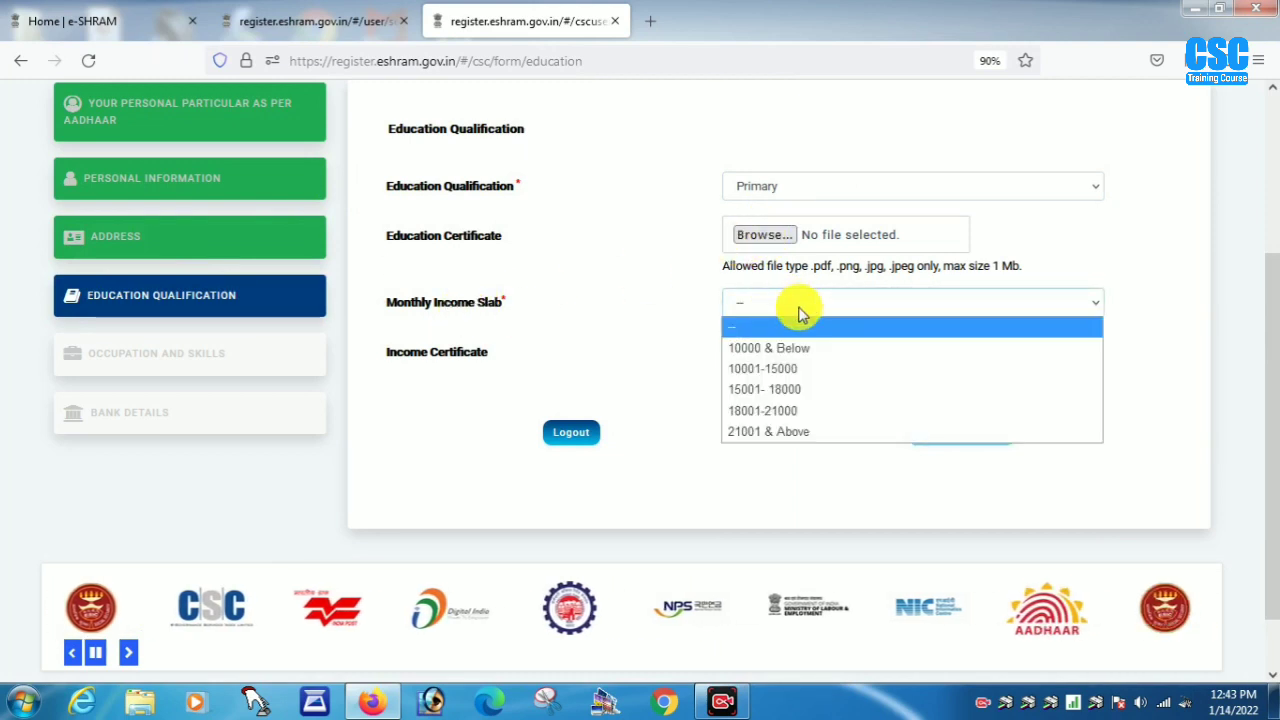
left_click(801, 350)
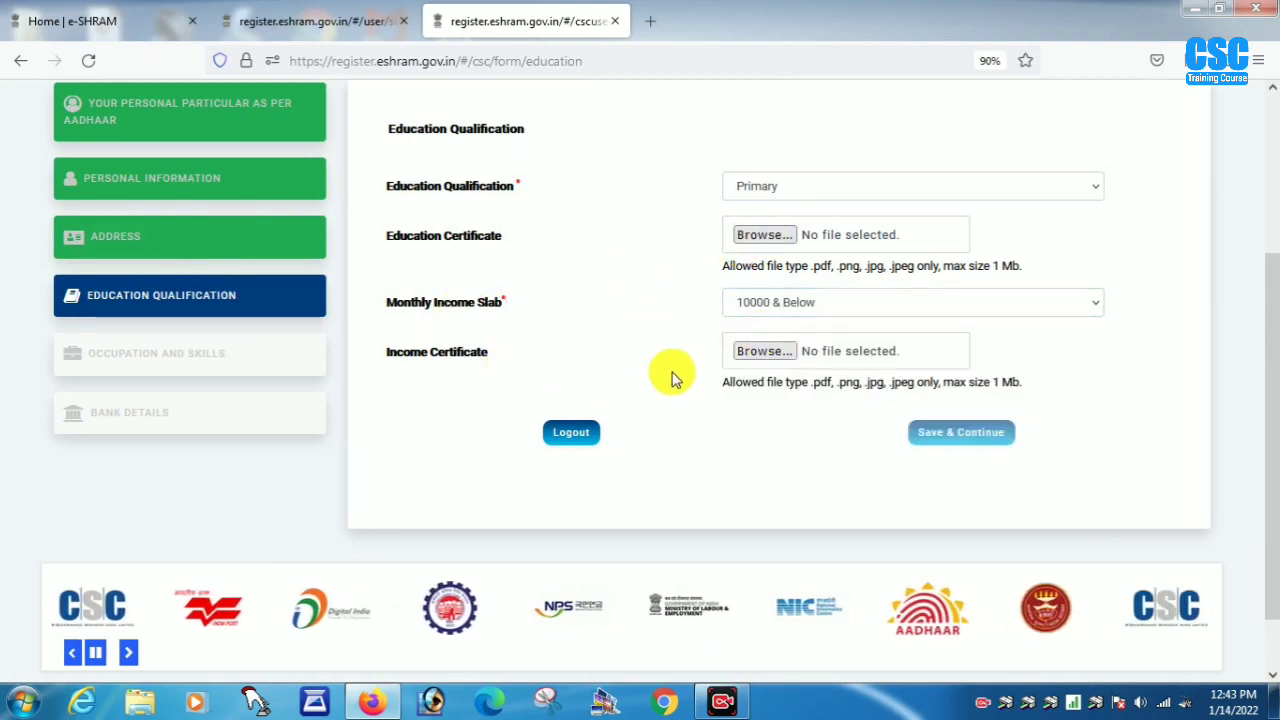
left_click(966, 437)
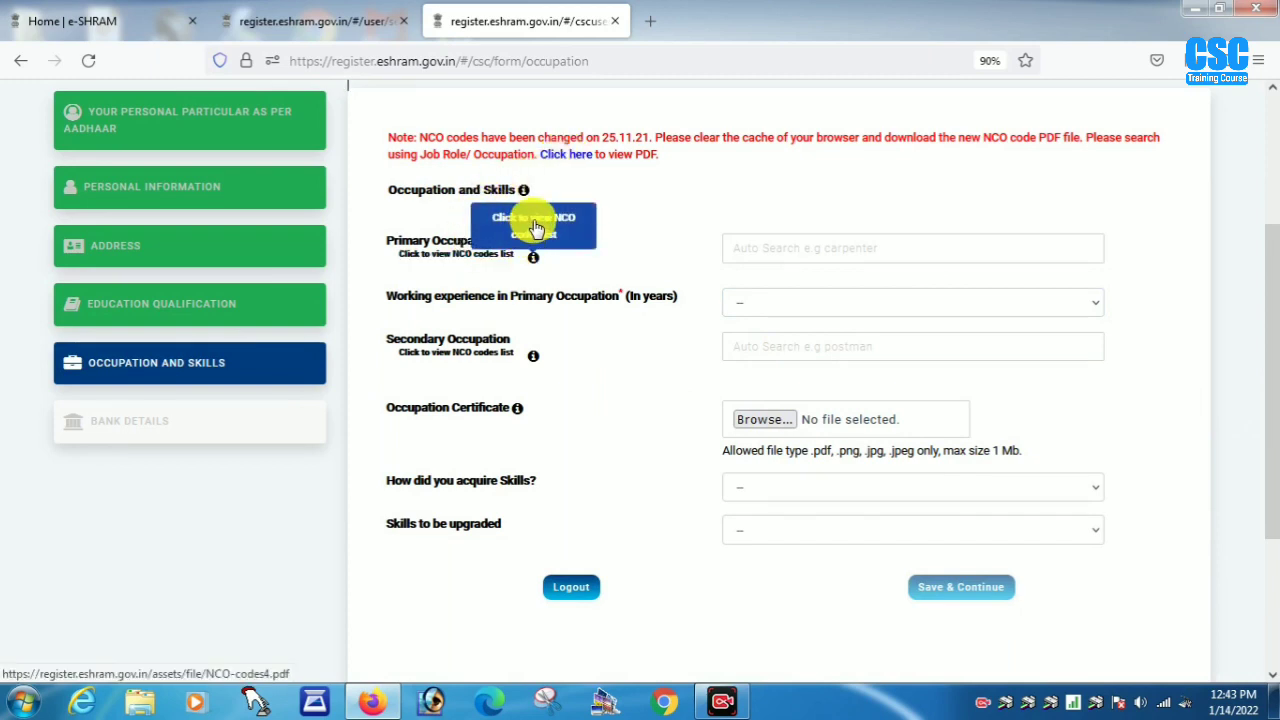
- Copy 'Labourer - Agricultural' from the NCO codes PDF into Primary Occupation
left_click(533, 256)
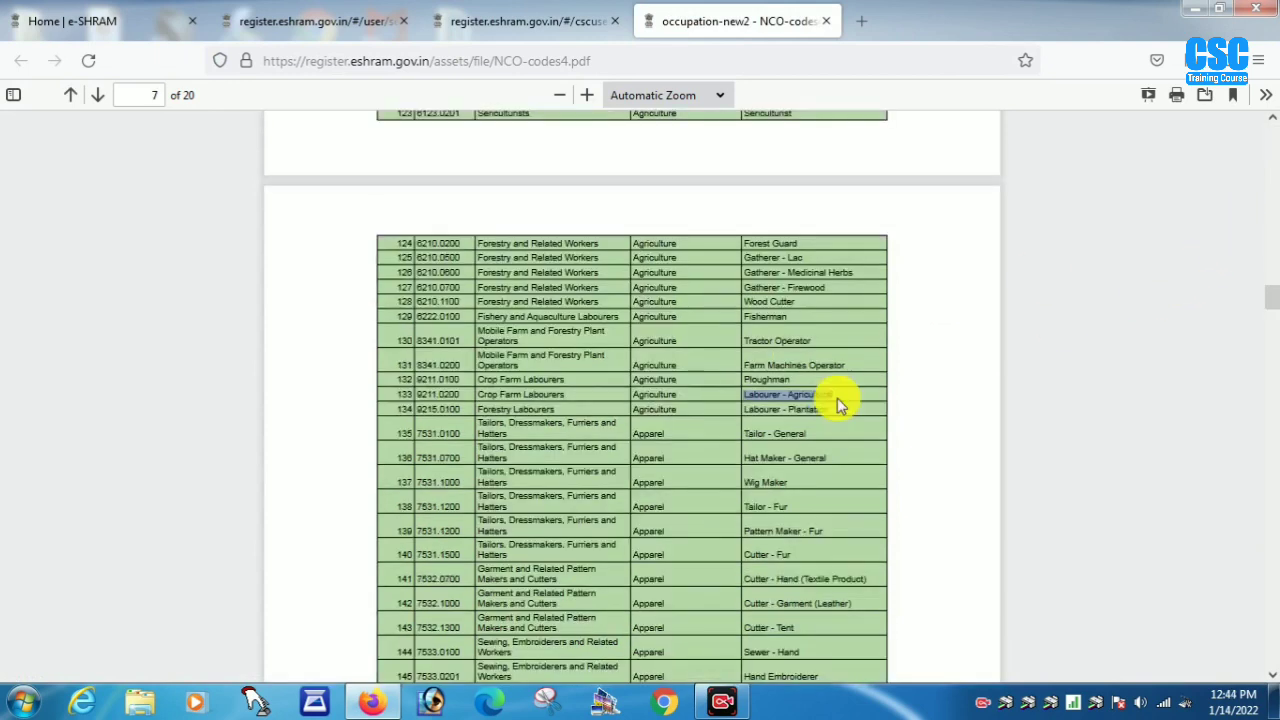
left_click_drag(837, 398, 790, 397)
left_click(577, 20)
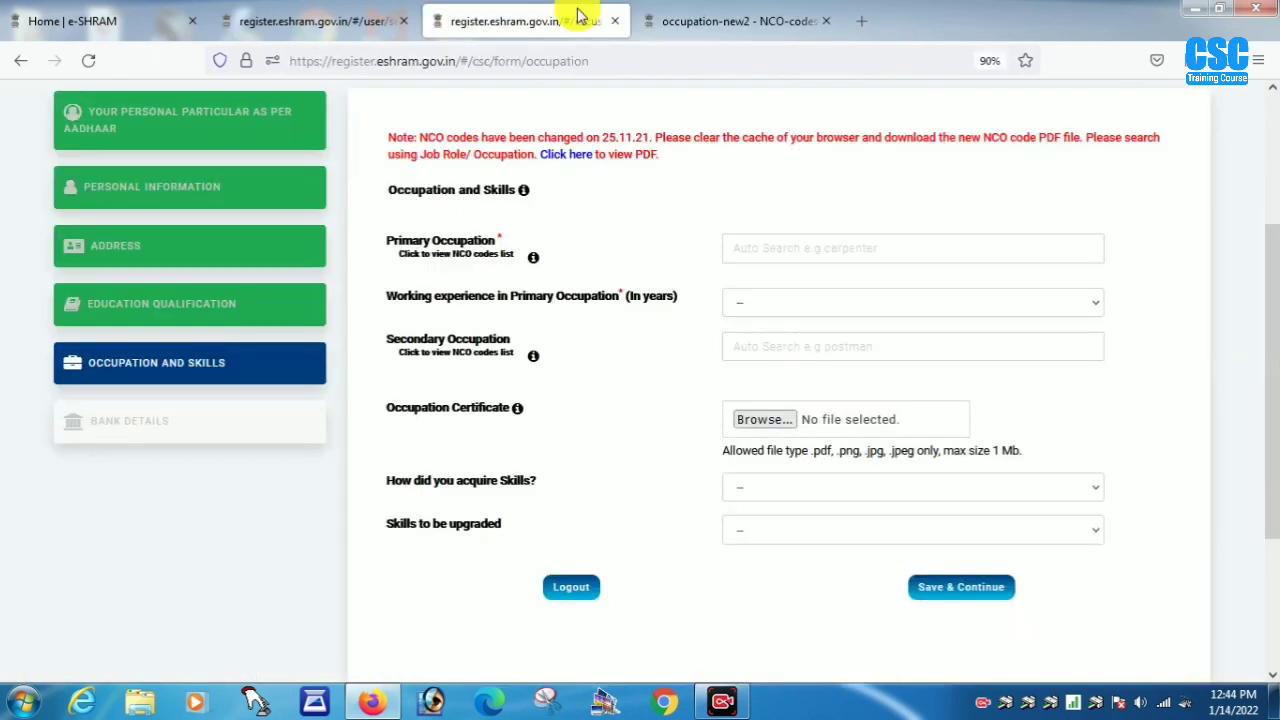
left_click(741, 249)
type("Labourer - Agricultural")
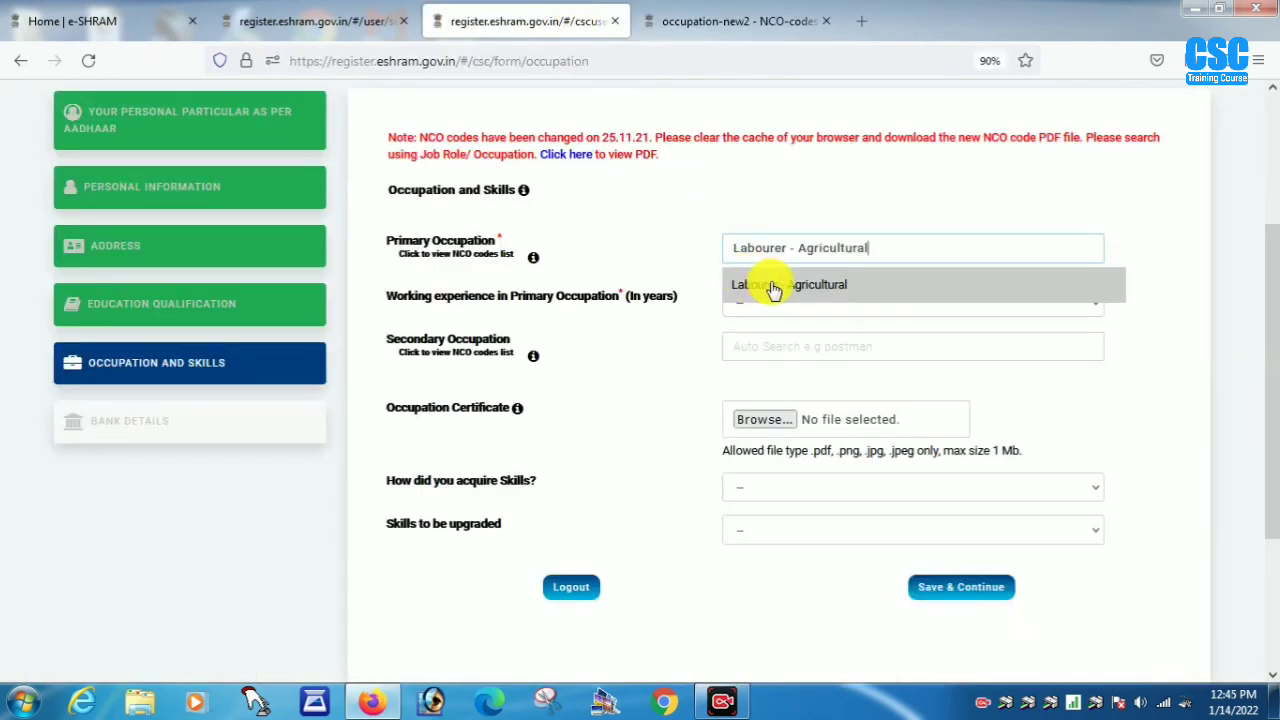
- Select the Labourer - Agricultural suggestion, 5 years' experience, and no vocational training received
left_click(773, 288)
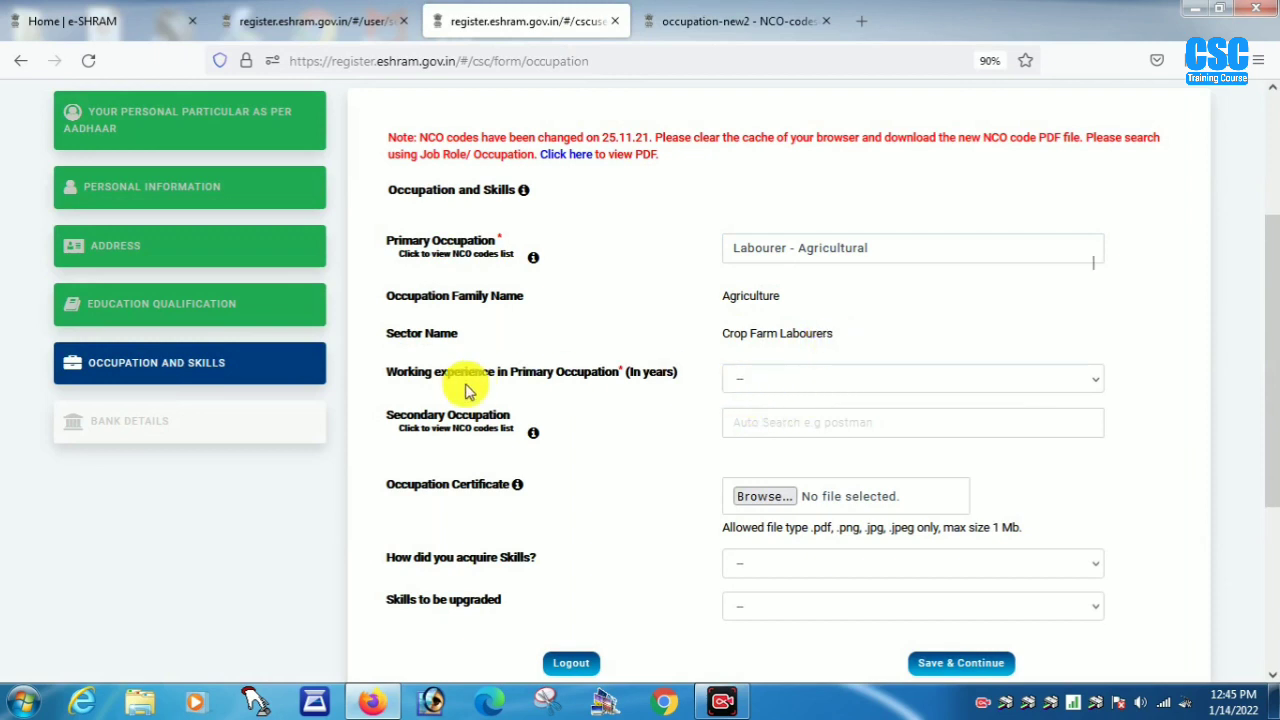
left_click(786, 378)
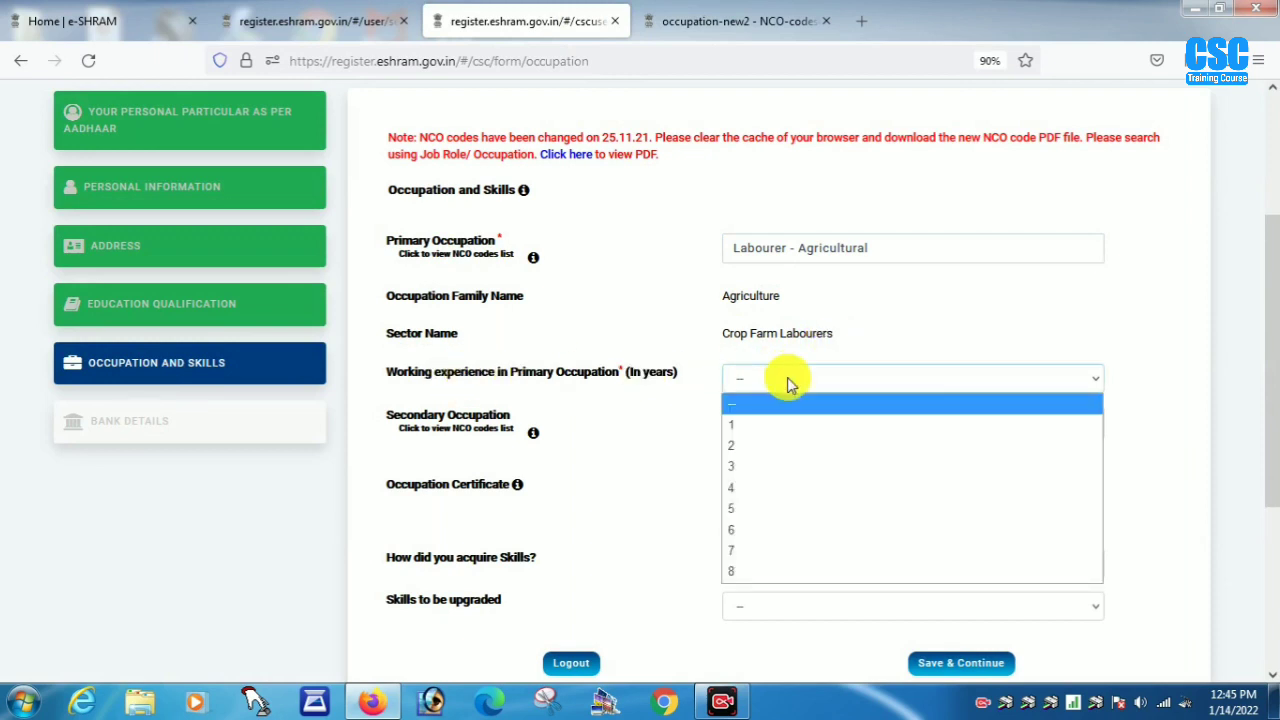
left_click(737, 508)
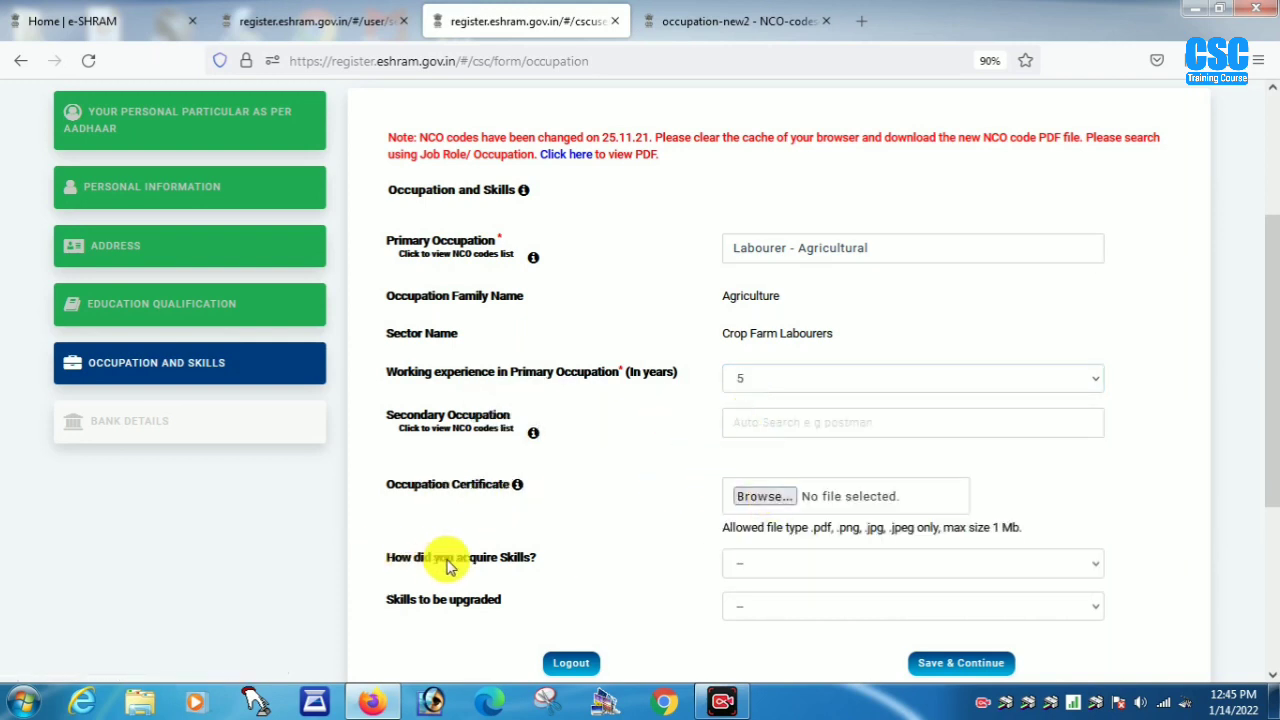
left_click(760, 564)
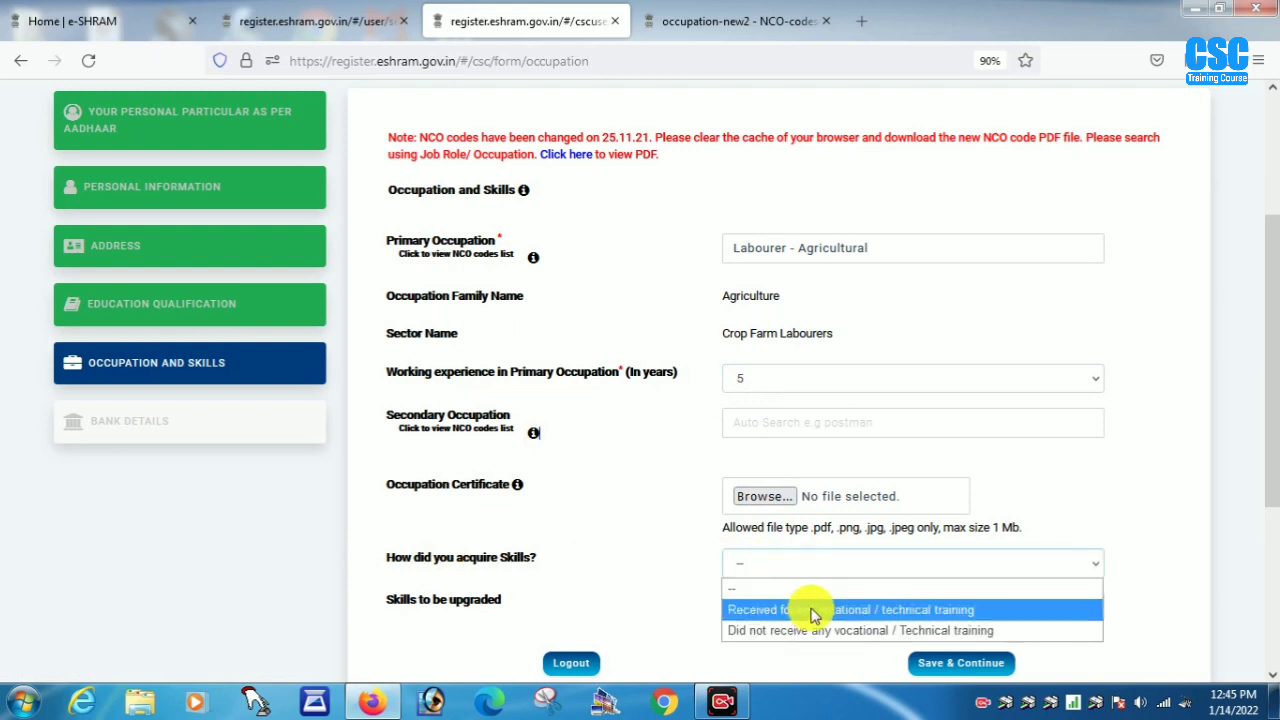
left_click(862, 632)
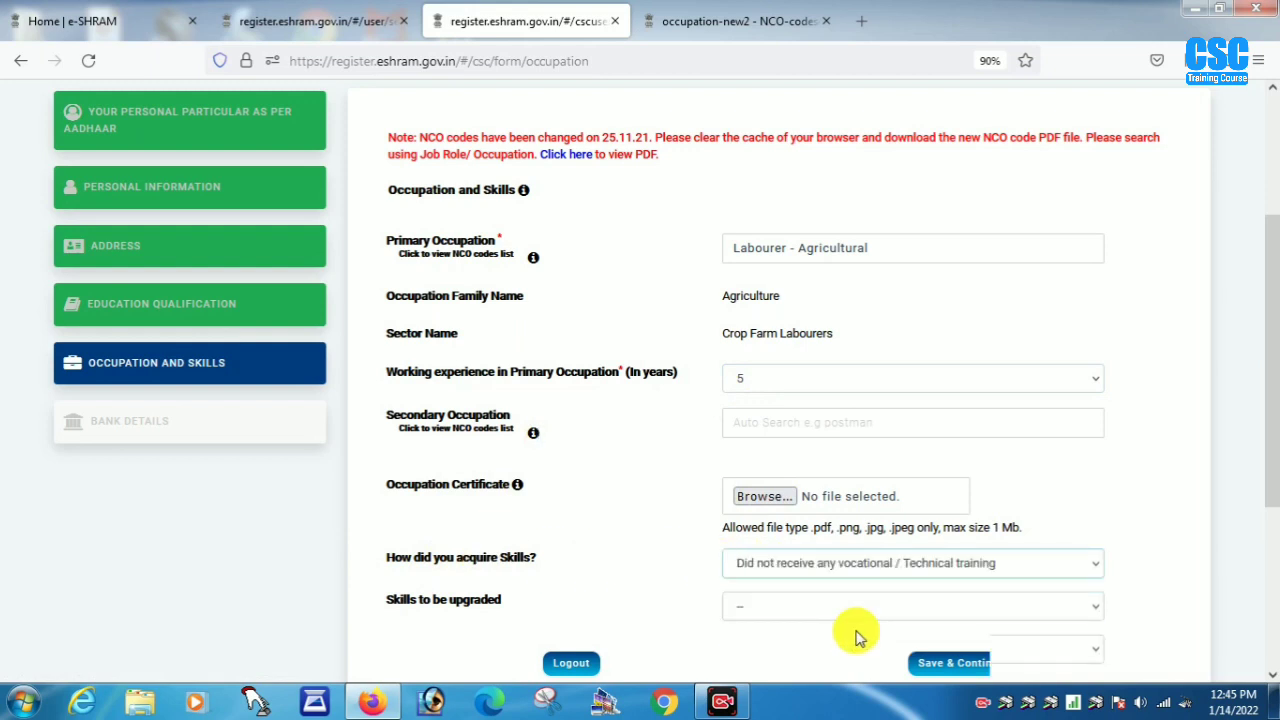
- Choose sub skill 'Learning on the job' and upgrade 'To receive formal vocational training', then save
left_click(795, 607)
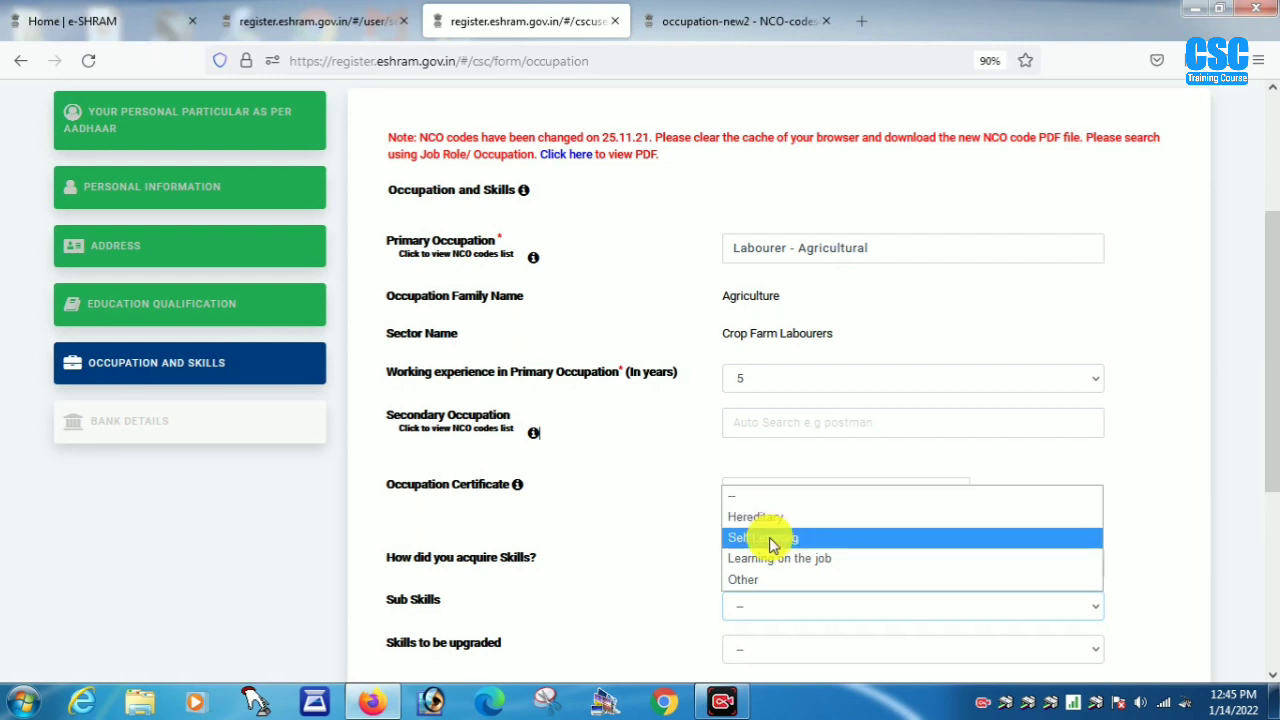
left_click(793, 572)
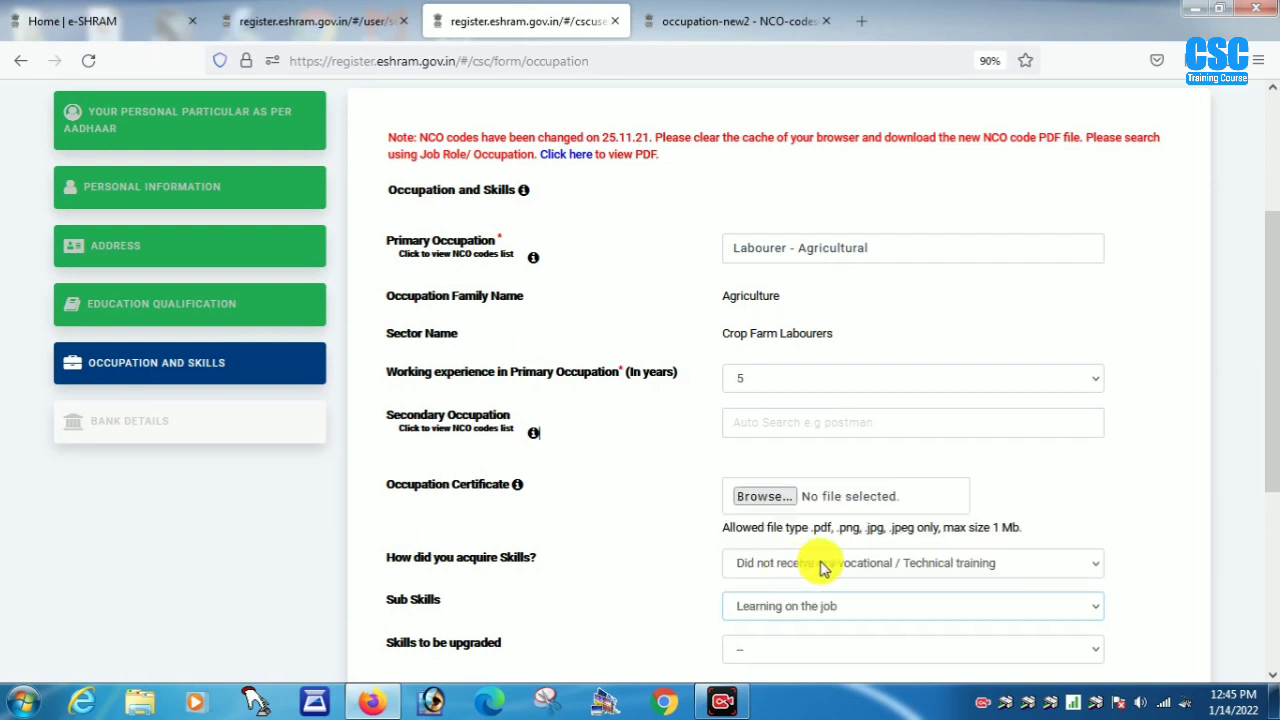
left_click_drag(1266, 457, 1270, 543)
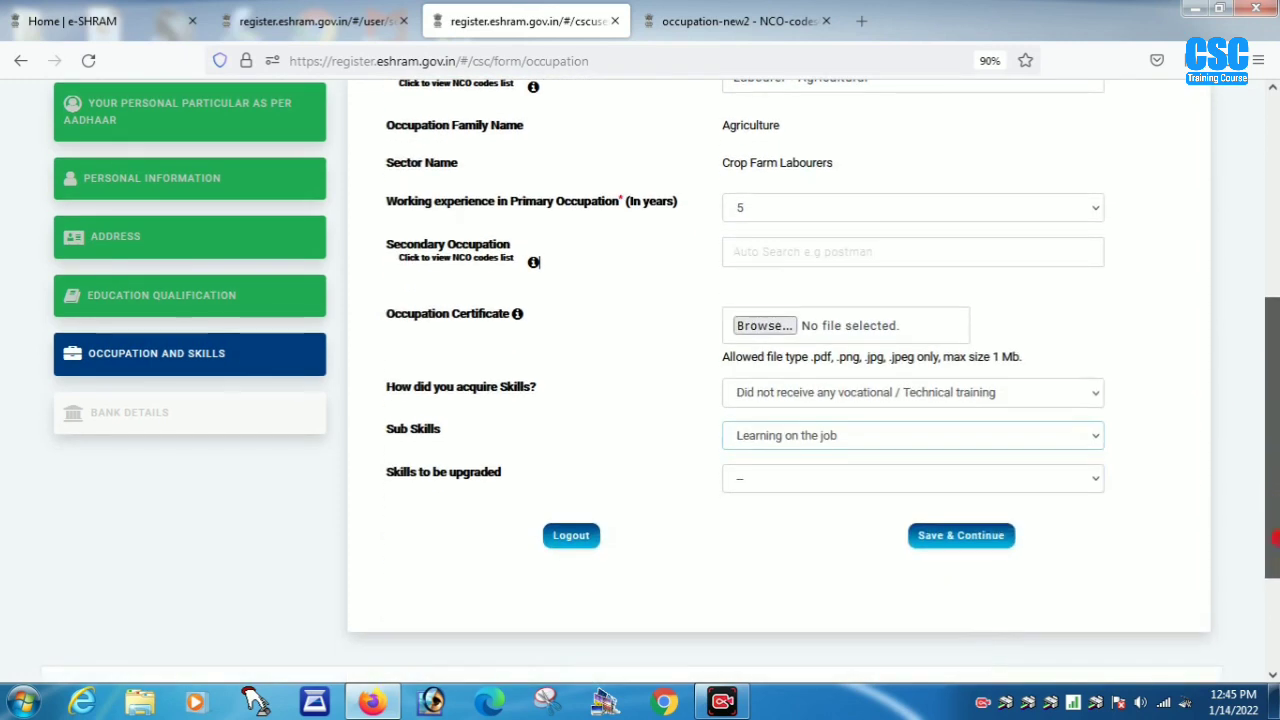
left_click(783, 480)
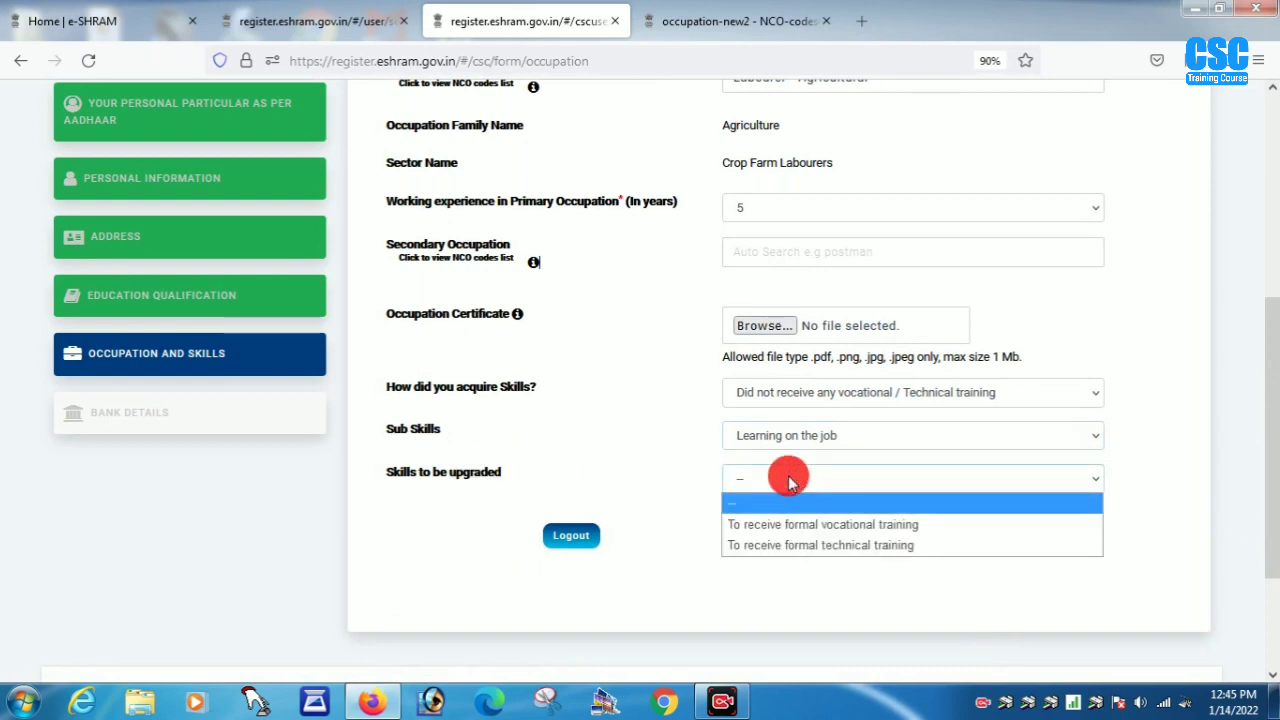
left_click(818, 546)
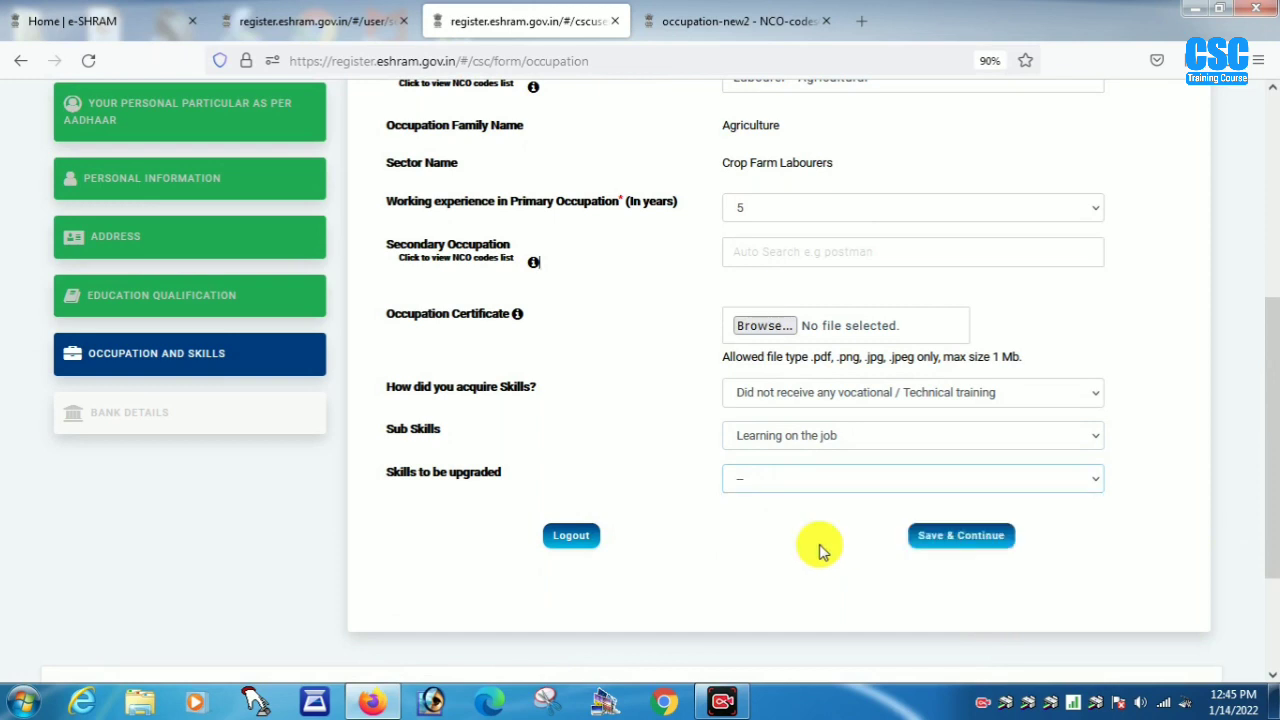
left_click(810, 479)
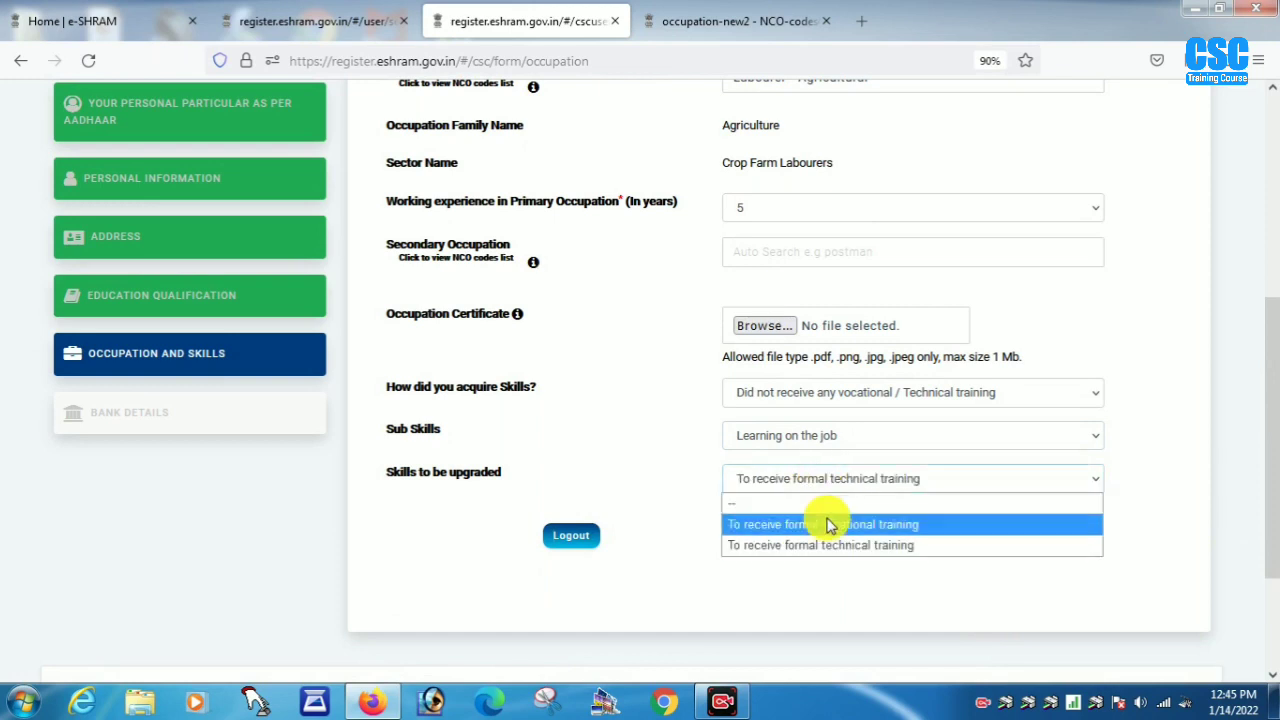
left_click(827, 525)
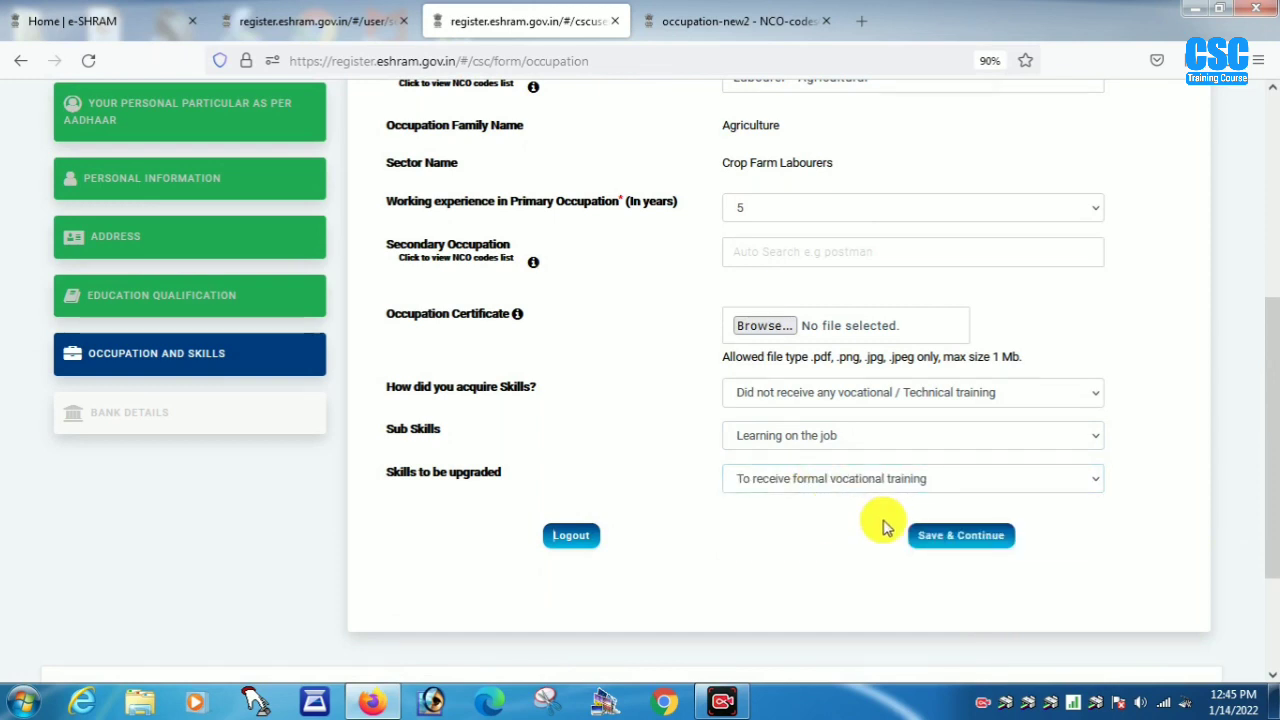
left_click(968, 537)
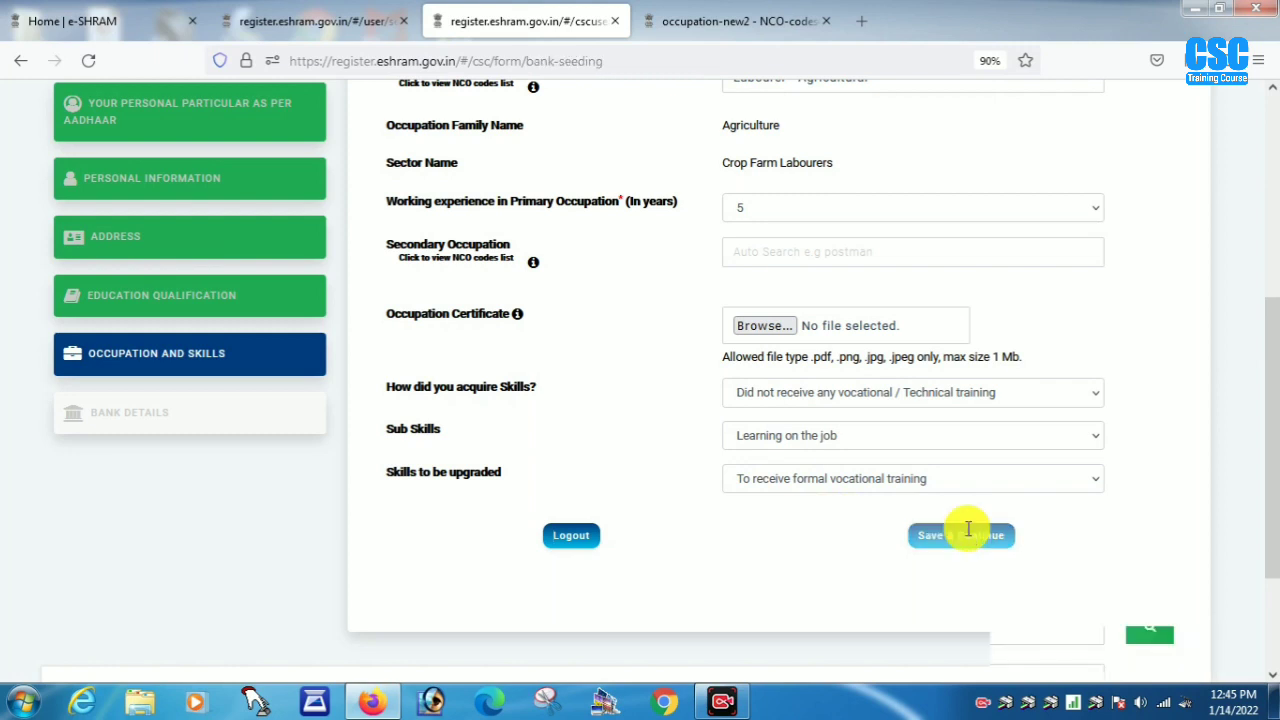
- Enter and confirm the worker's bank account number and fill in the account holder's name
scroll(968, 528, "down", 3)
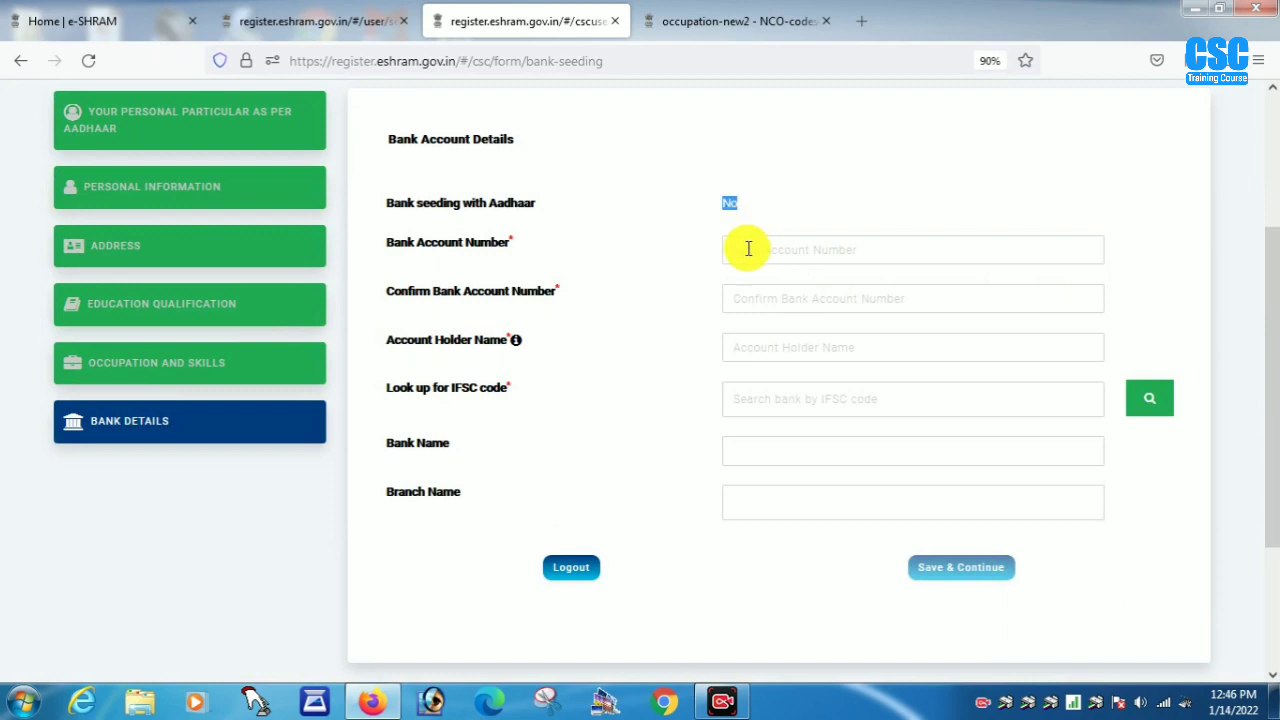
left_click(746, 249)
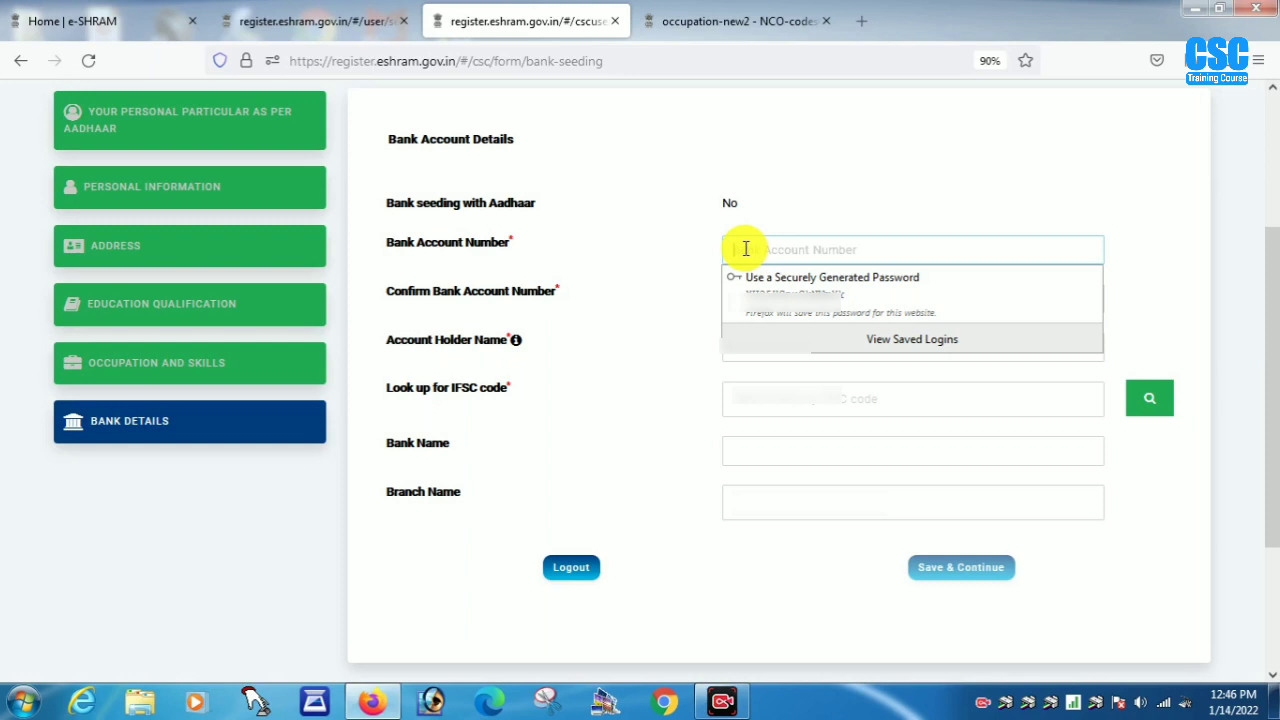
left_click(760, 294)
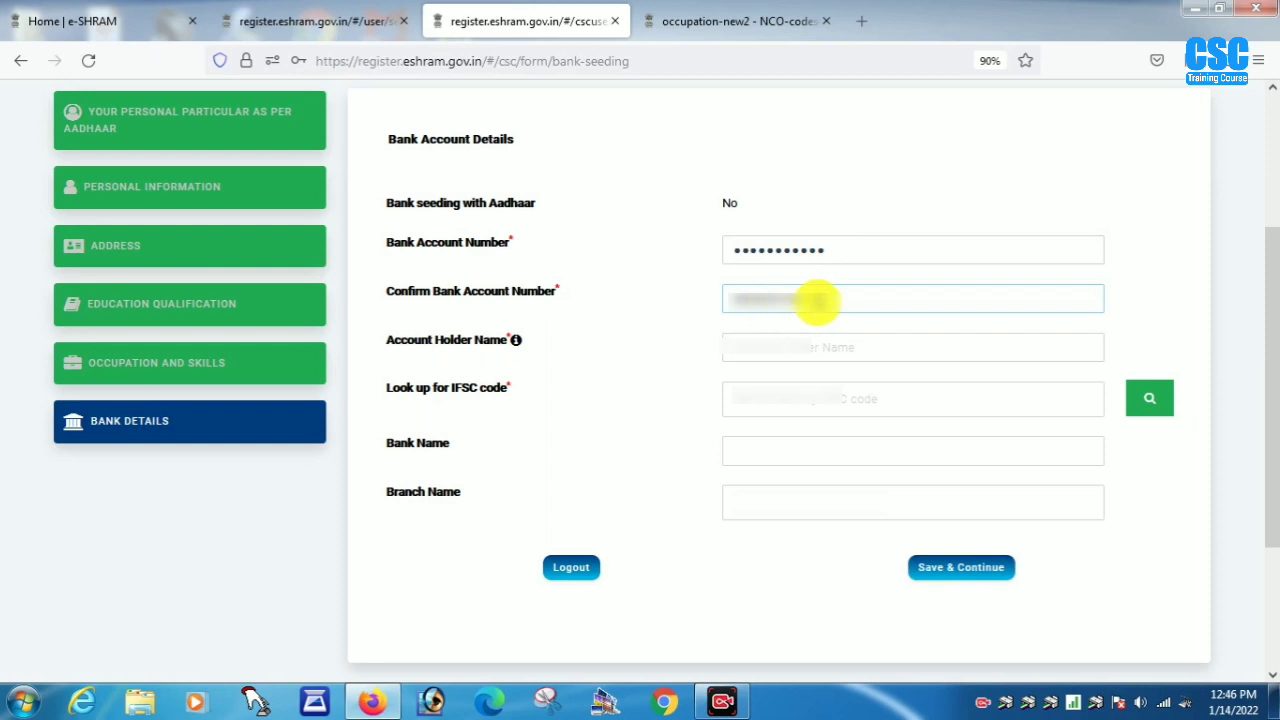
left_click(766, 346)
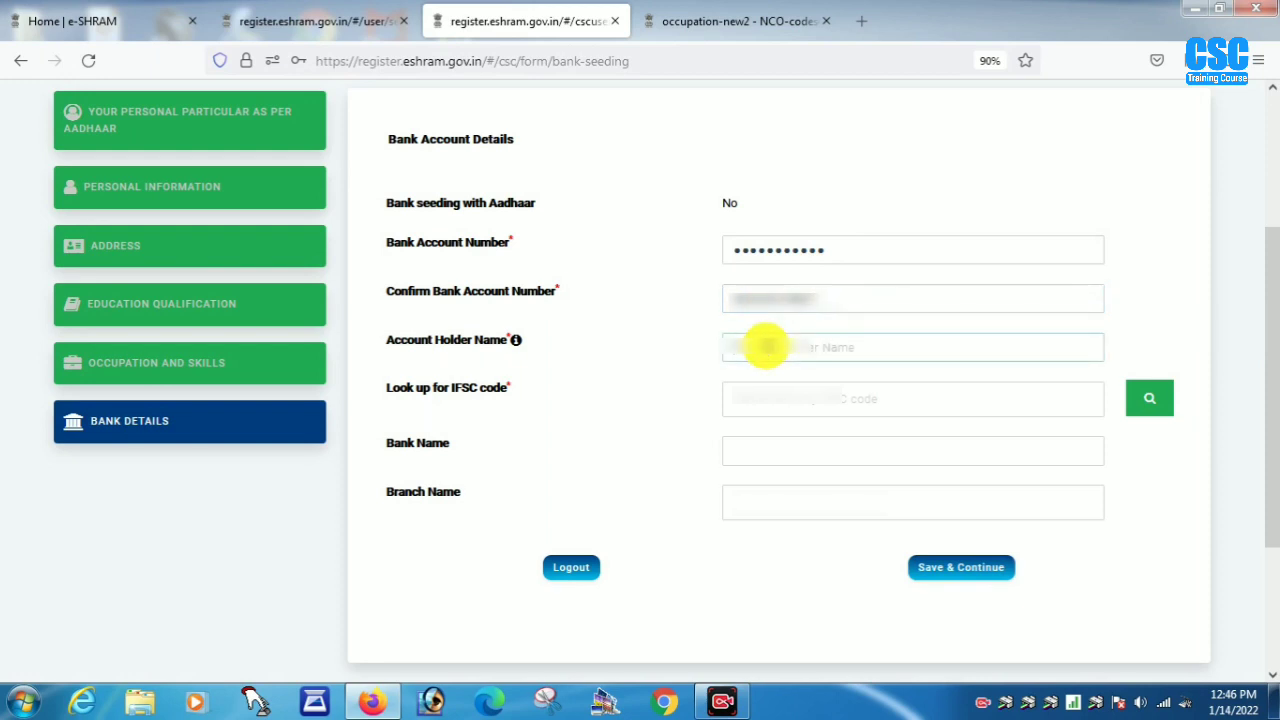
type("S")
- Fetch Rajasthan Marudhara Gramin Bank and its branch from the IFSC code, then save the bank details
left_click(790, 405)
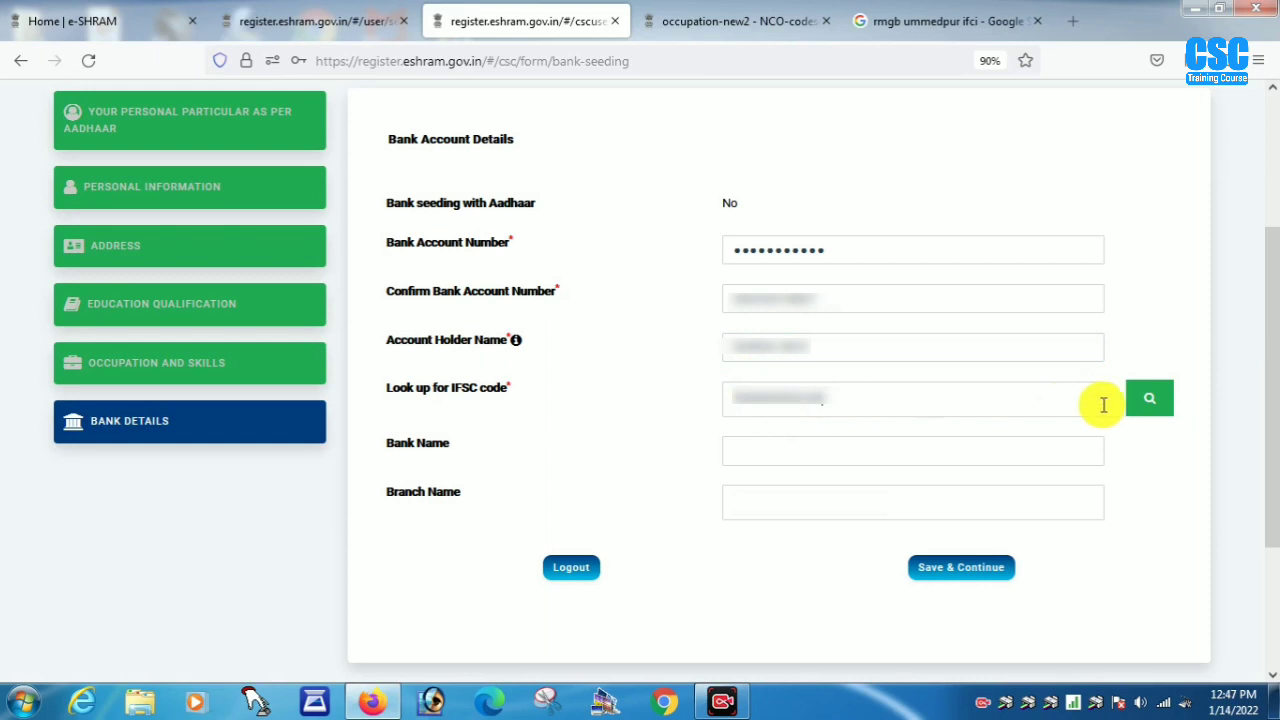
left_click(1147, 400)
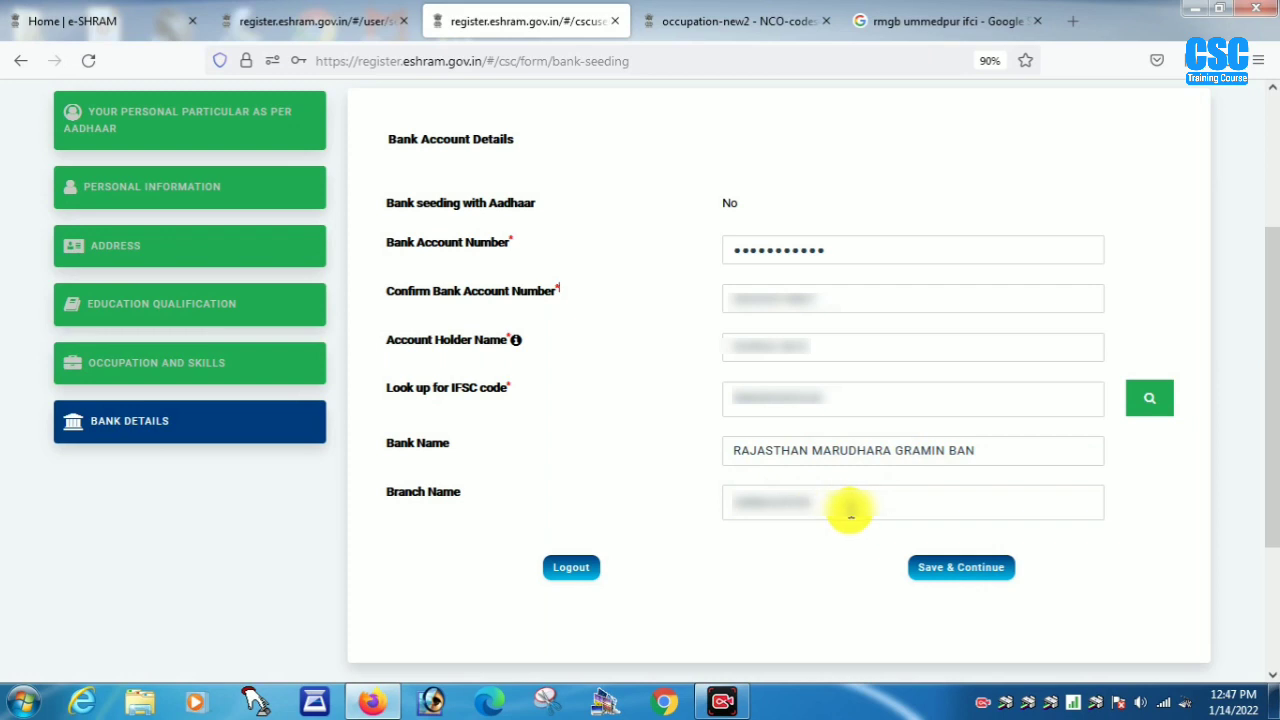
left_click(957, 570)
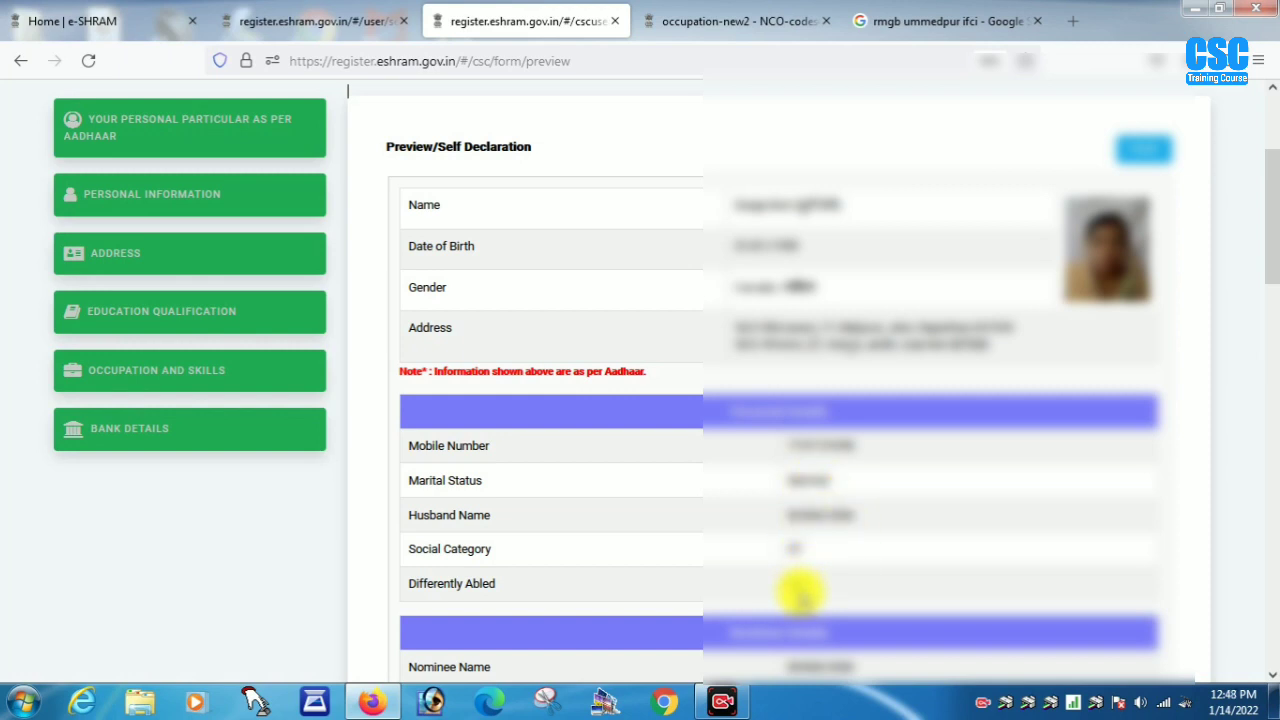
scroll(800, 592, "down", 5)
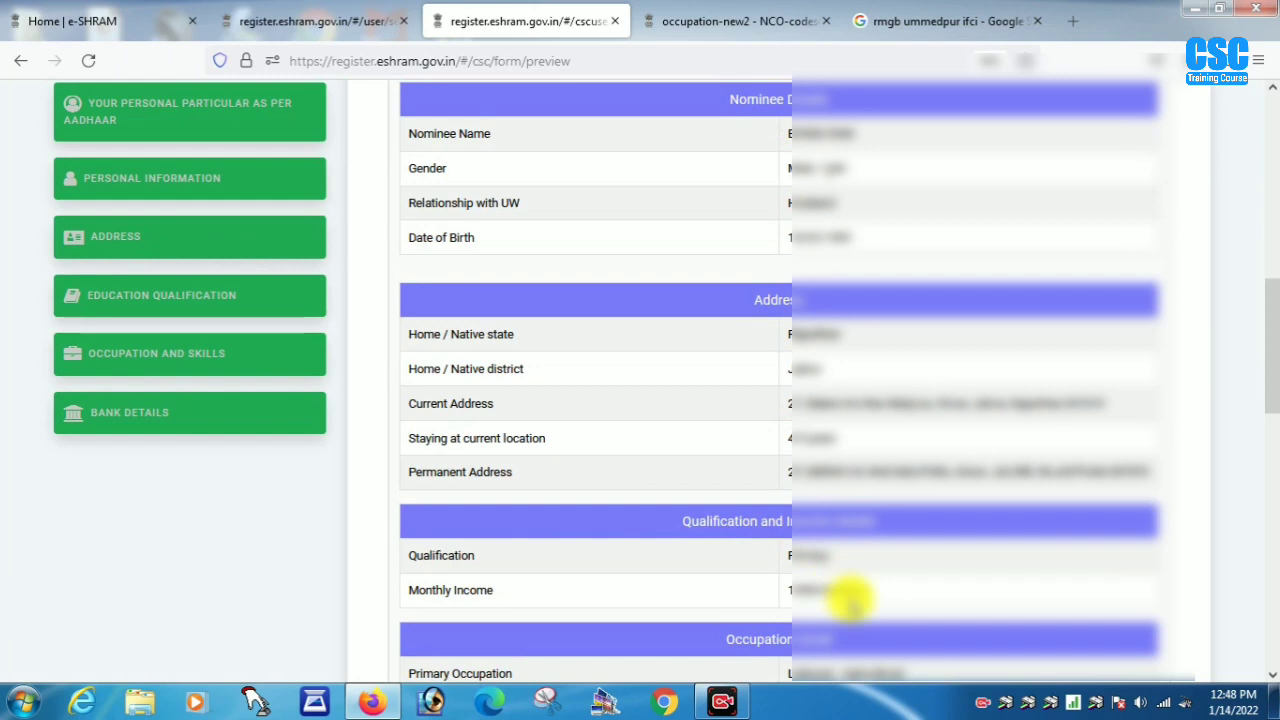
left_click(1270, 430)
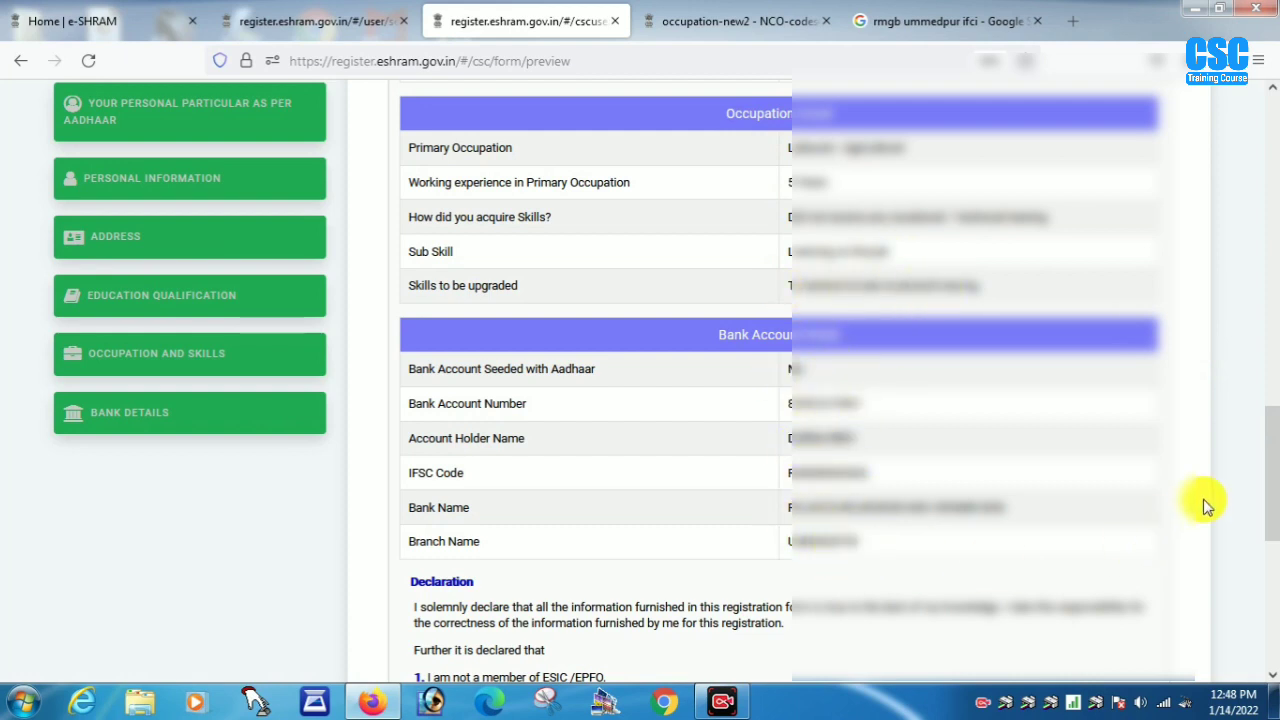
scroll(1203, 505, "down", 3)
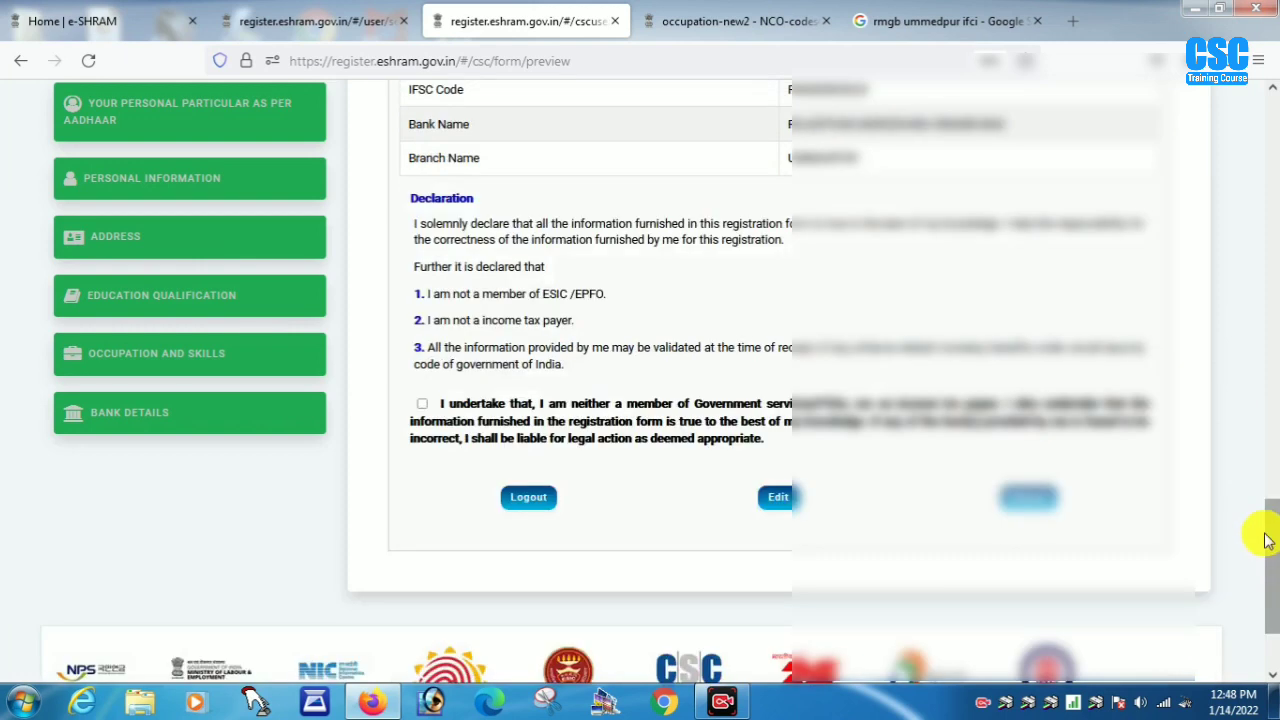
- Accept the self-declaration and submit the registration to generate the worker's UAN card
left_click(422, 406)
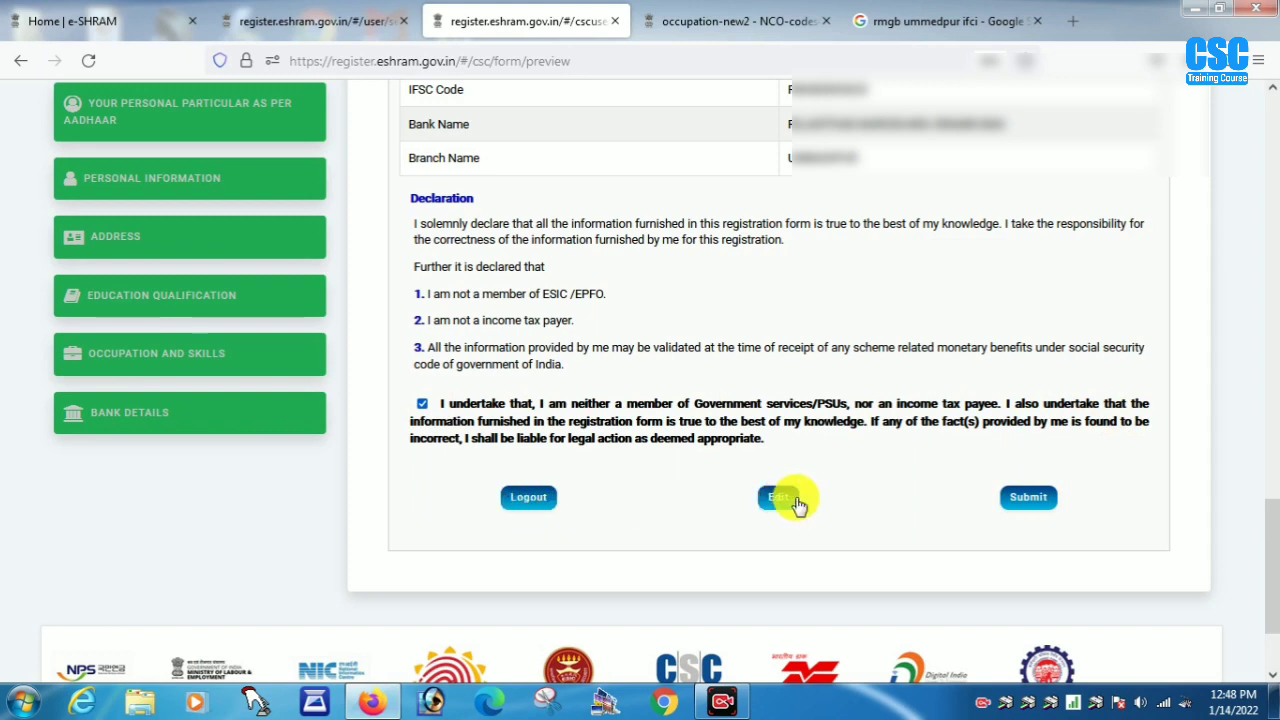
left_click(1036, 502)
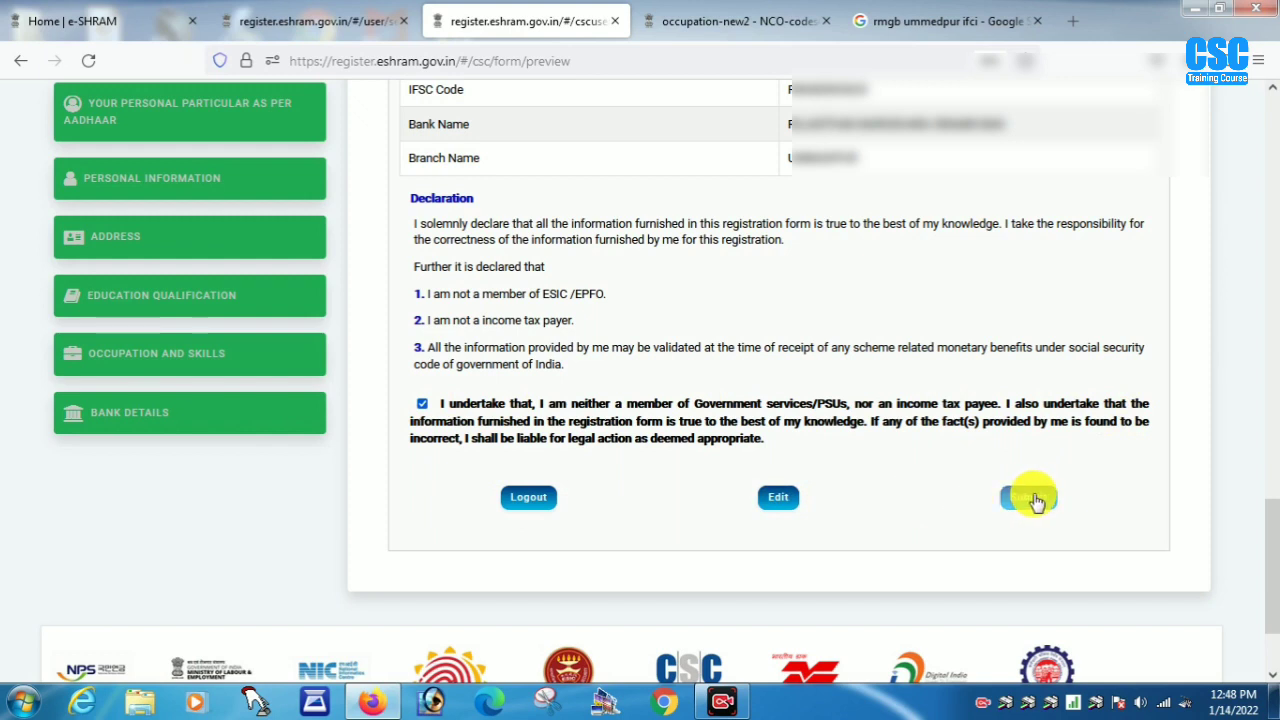
scroll(1037, 494, "down", 3)
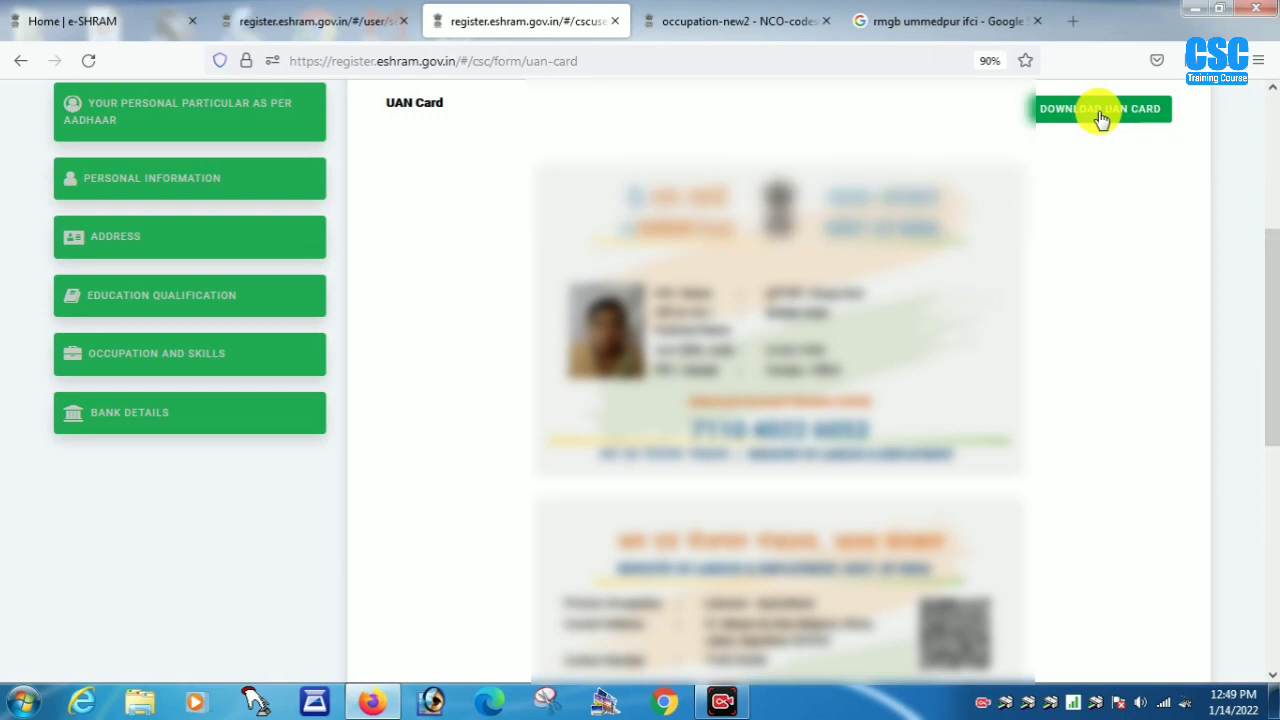
- Return from the bottom of the UAN card page to the CSC account dashboard
scroll(1194, 474, "down", 6)
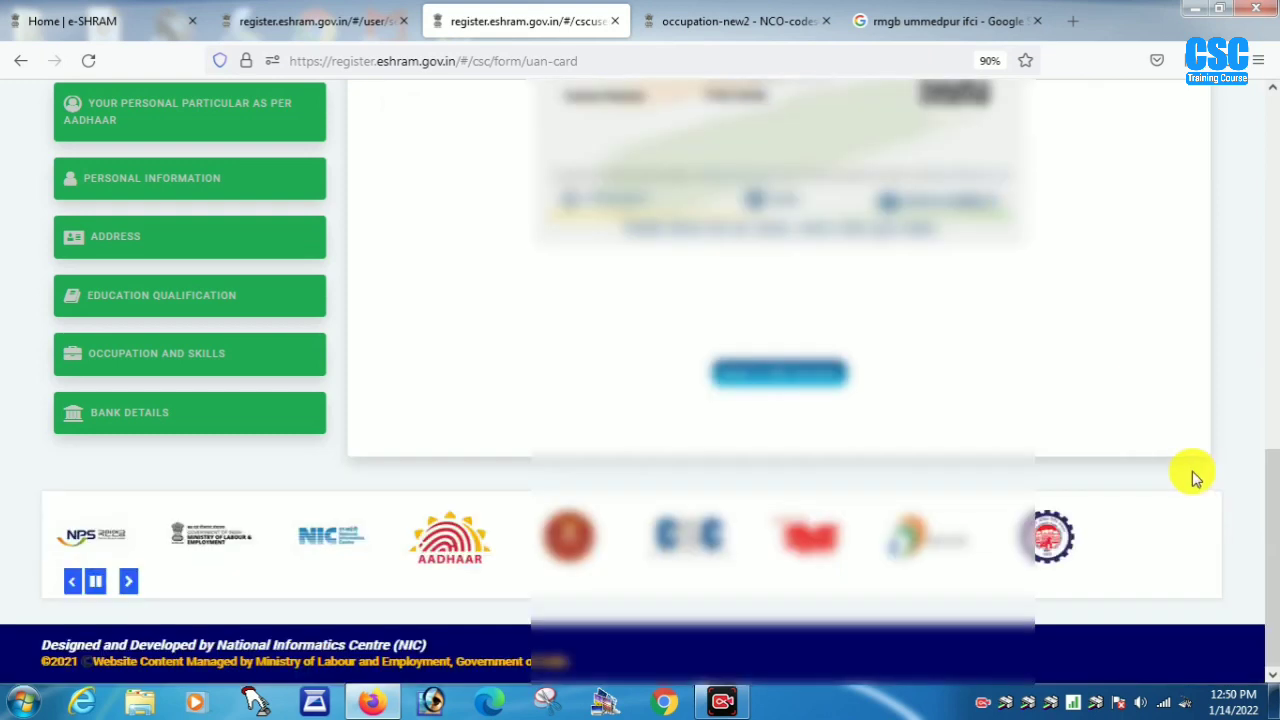
left_click(774, 378)
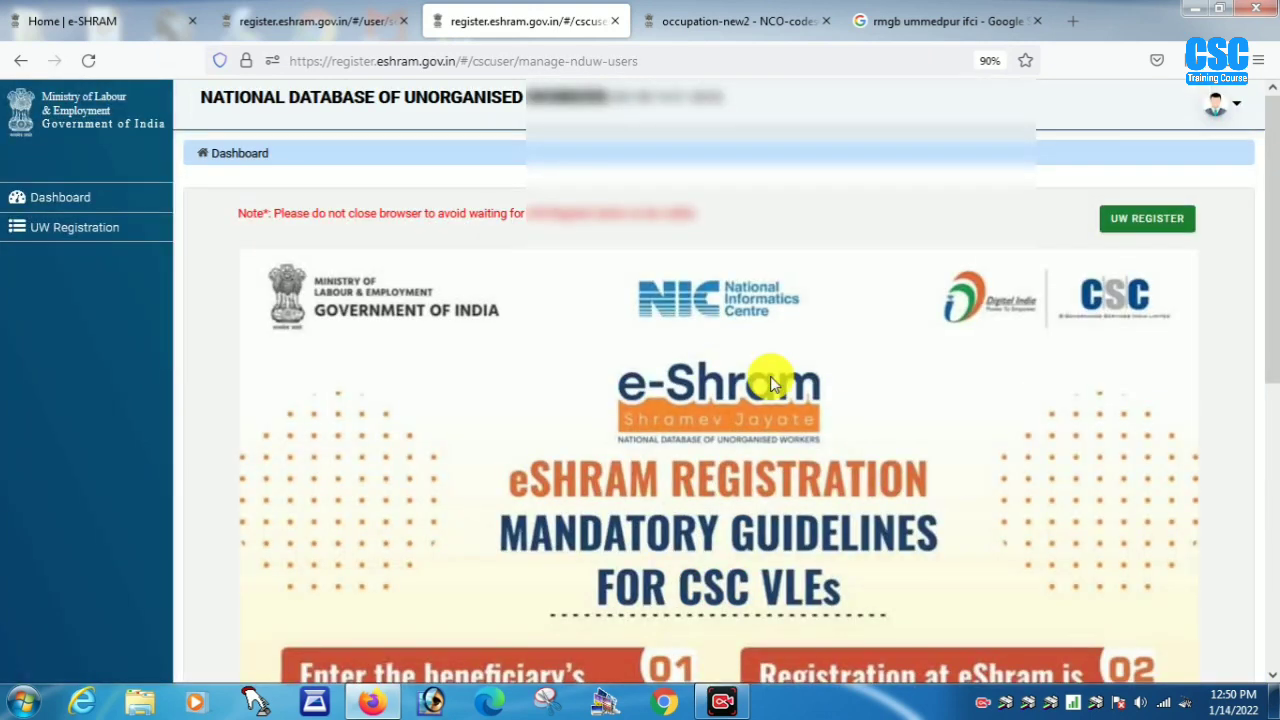